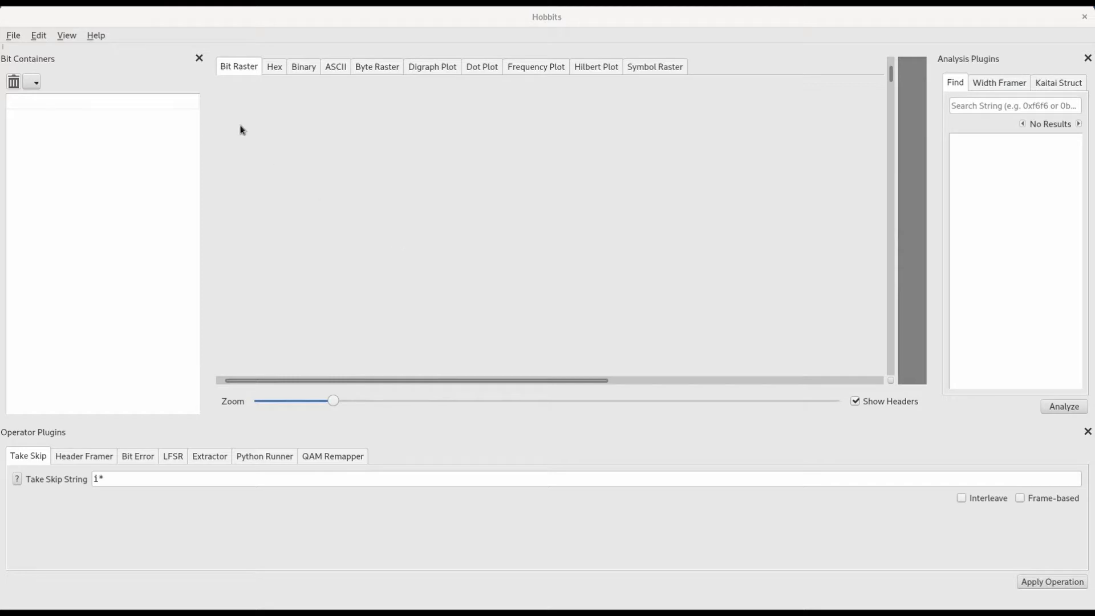
# Step: Import the hobbits file from the recent imports as a bit container
pyautogui.click(14, 37)
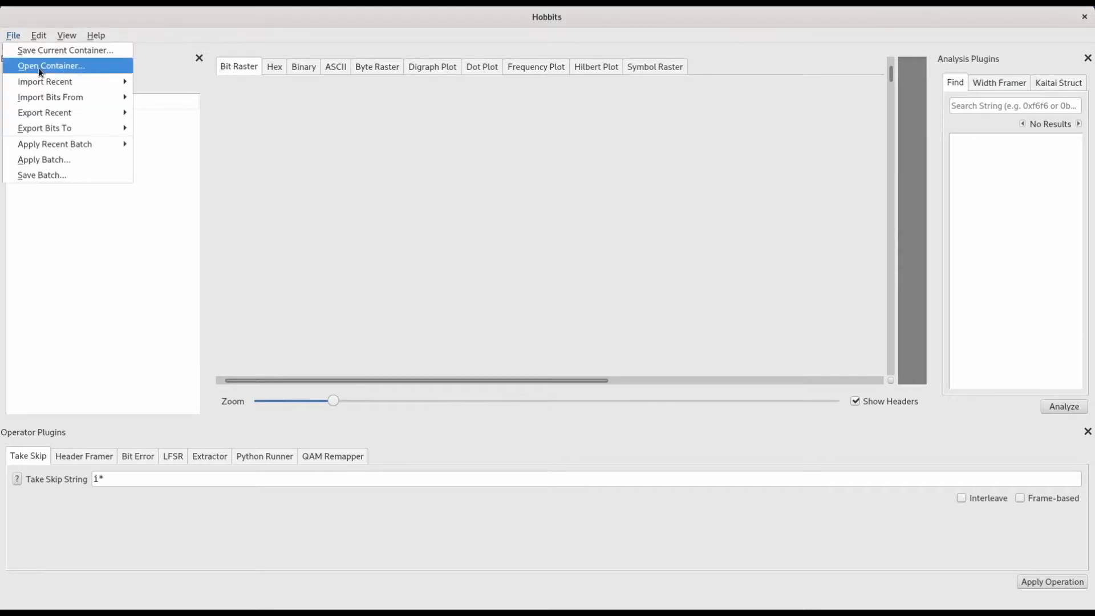
pyautogui.moveTo(57, 81)
pyautogui.click(237, 80)
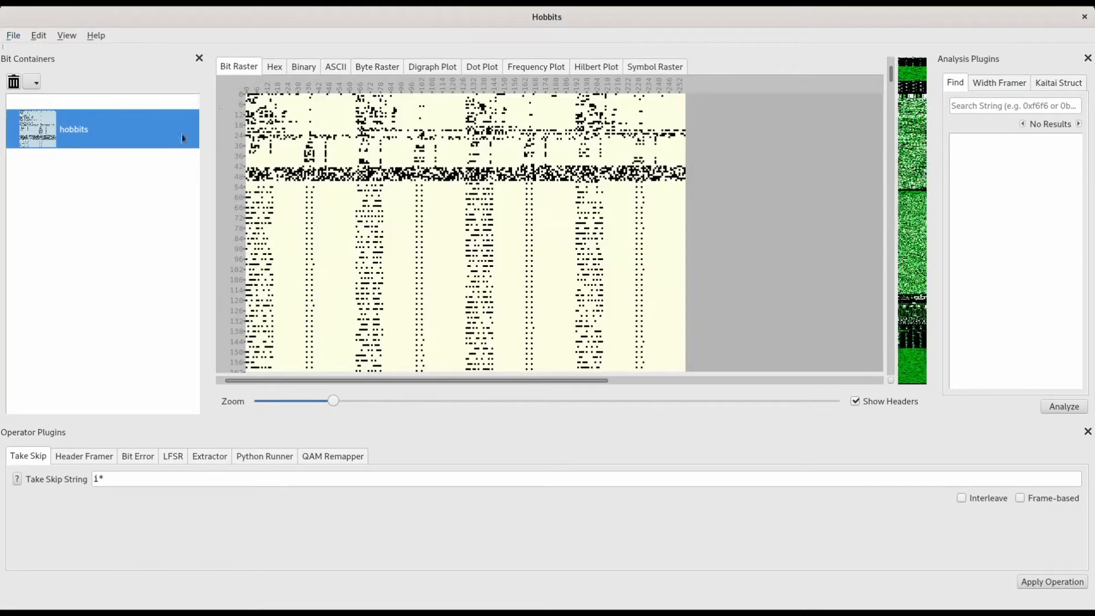
# Step: Invert the bits of the hobbits container with the Take Skip string i*
pyautogui.moveTo(133, 482); pyautogui.dragTo(56, 479)
pyautogui.write('i*')
pyautogui.click(1048, 582)
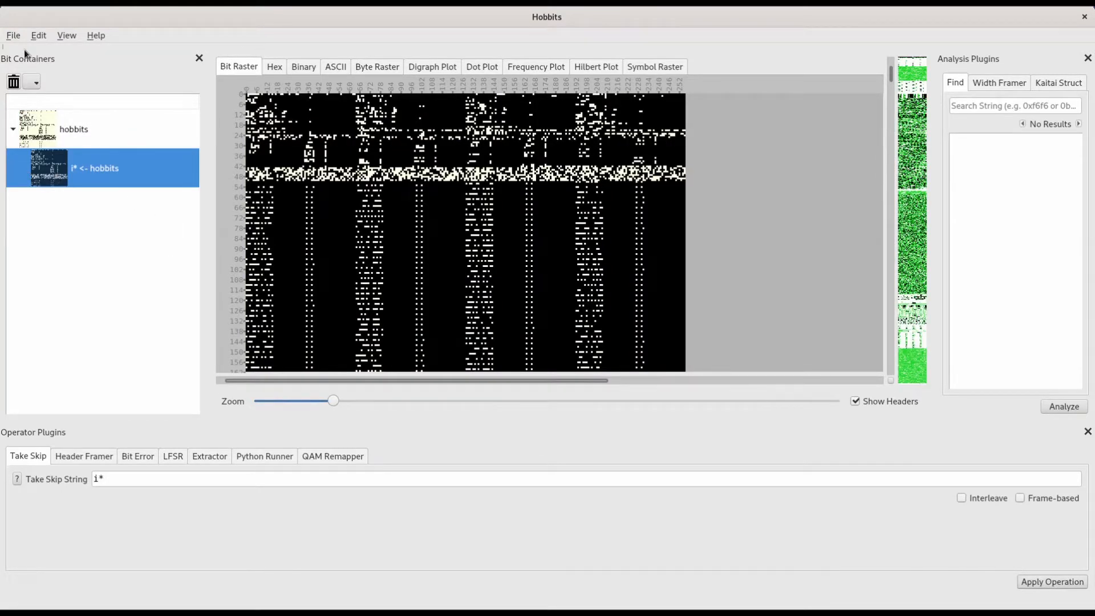
# Step: Save the actions before the selected container as a batch to invert.hobbits_batch, replacing the existing file
pyautogui.click(13, 35)
pyautogui.click(43, 177)
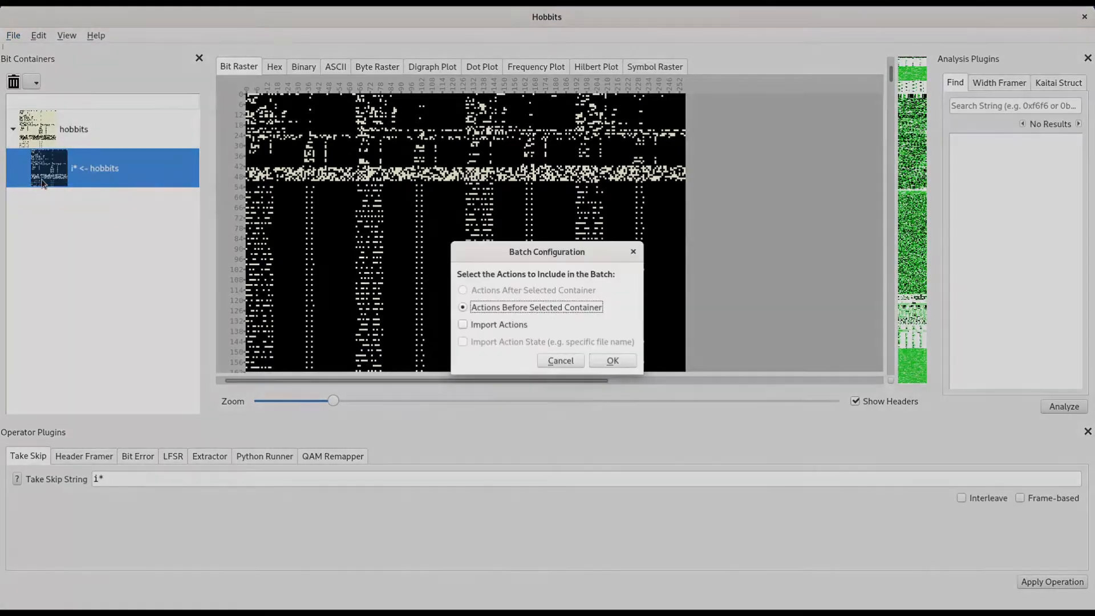
pyautogui.click(613, 360)
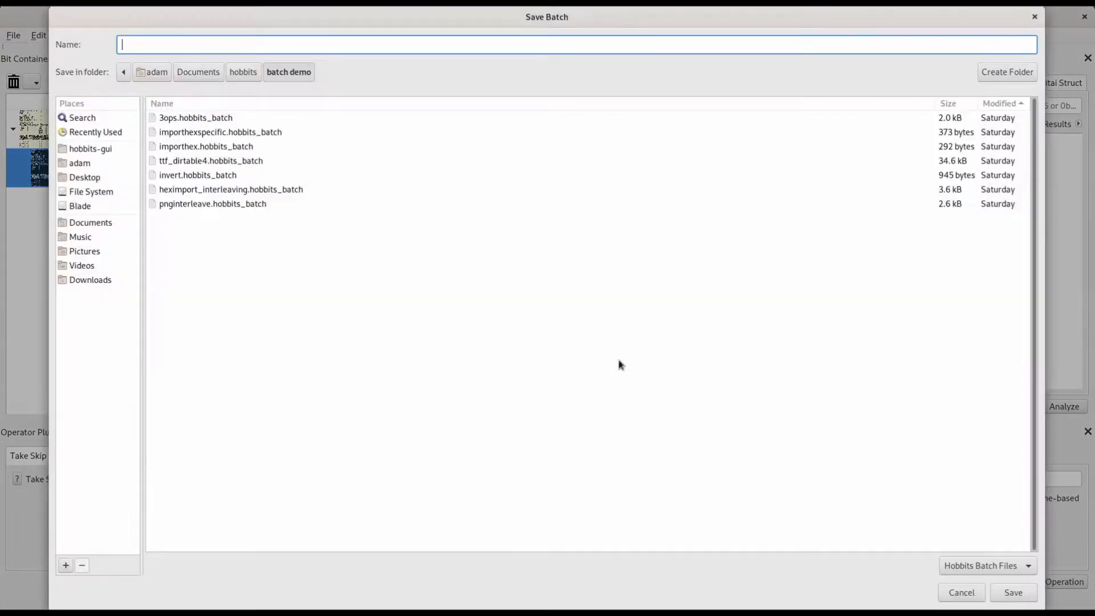
pyautogui.click(184, 175)
pyautogui.press('Return')
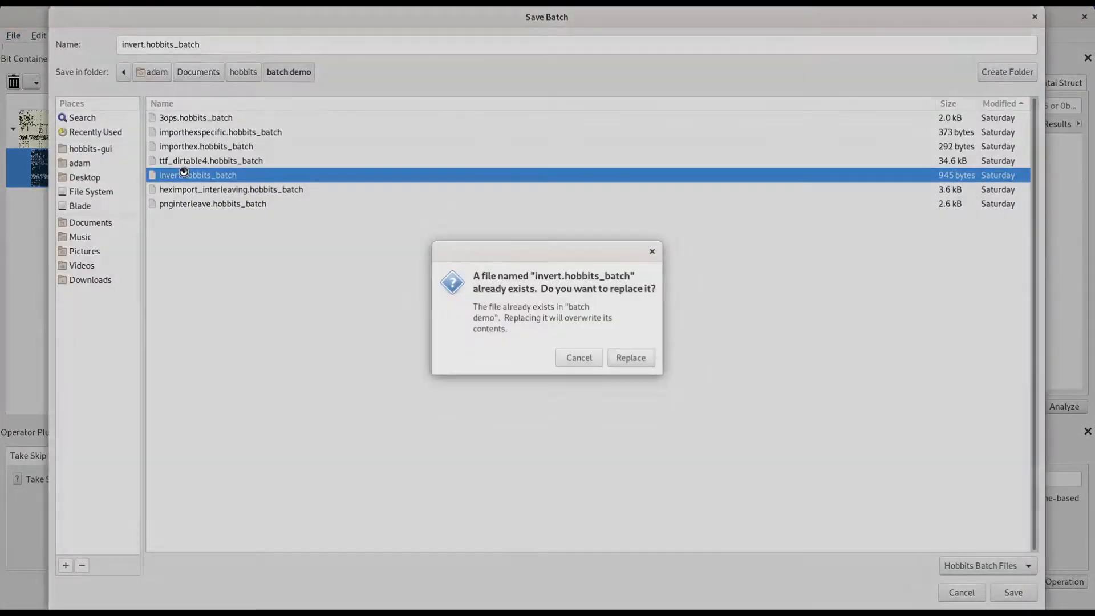
pyautogui.click(638, 360)
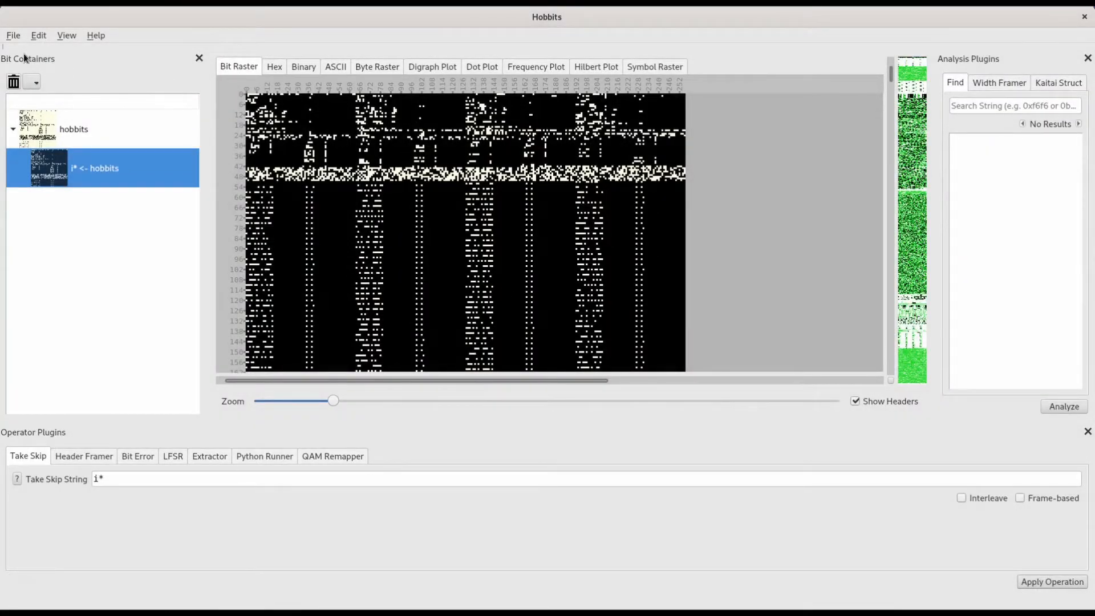
# Step: Import alagard.ttf from the recent imports as a second bit container
pyautogui.click(13, 36)
pyautogui.moveTo(41, 85)
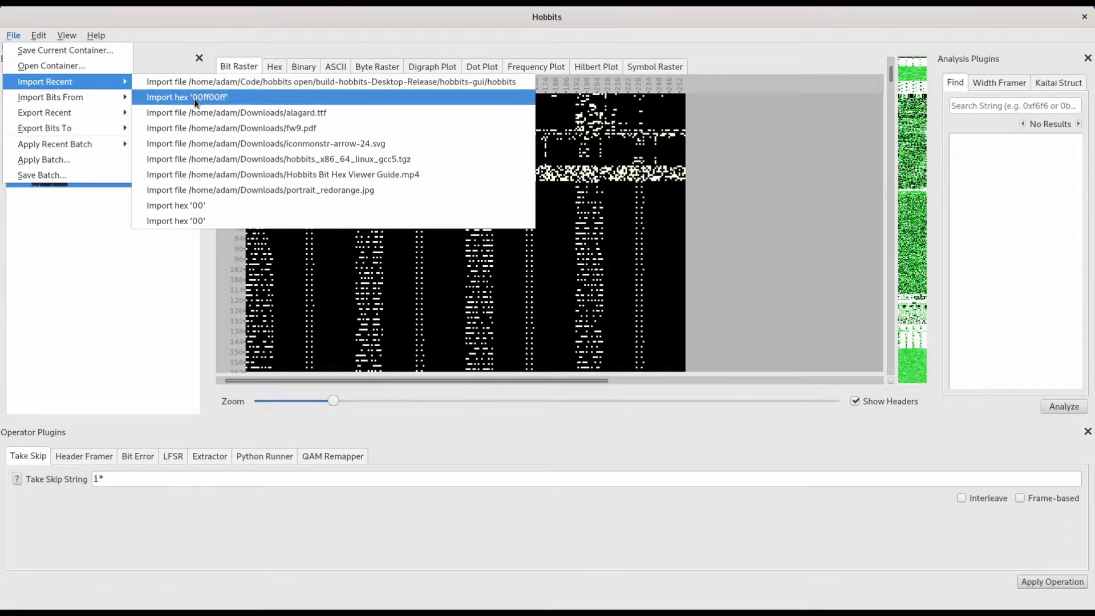
pyautogui.click(207, 114)
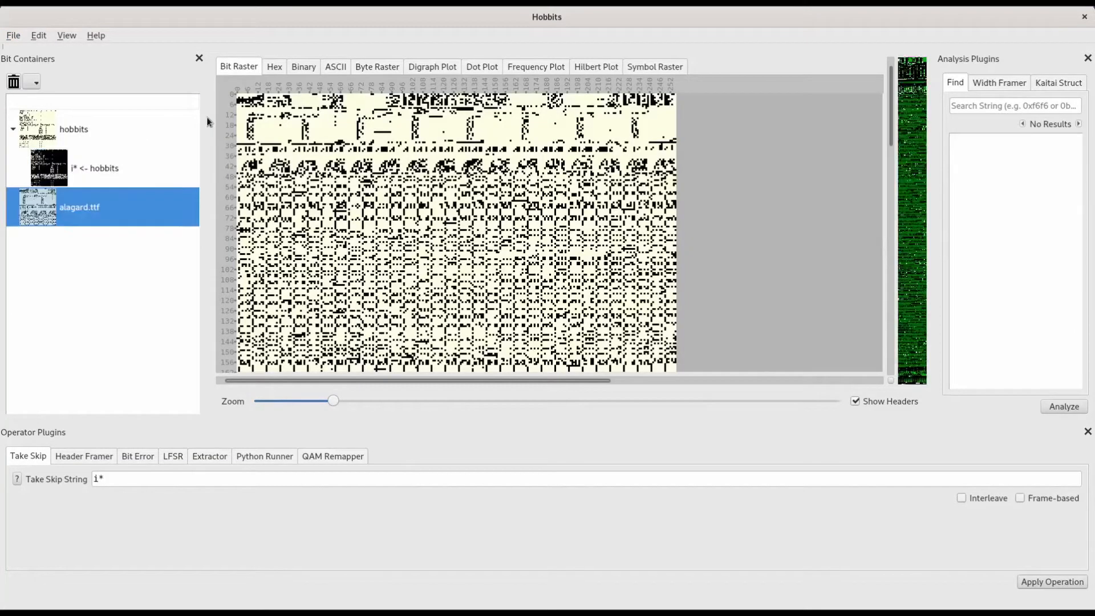
# Step: Apply the batch invert.hobbits_batch to alagard.ttf and compare the original container with the inverted one
pyautogui.click(11, 35)
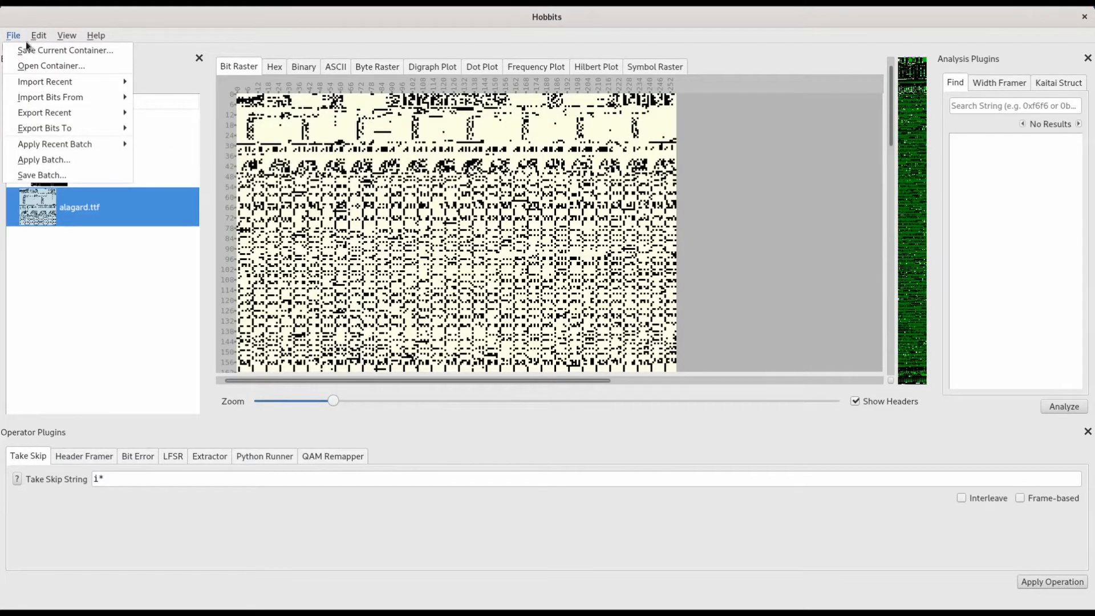
pyautogui.click(54, 160)
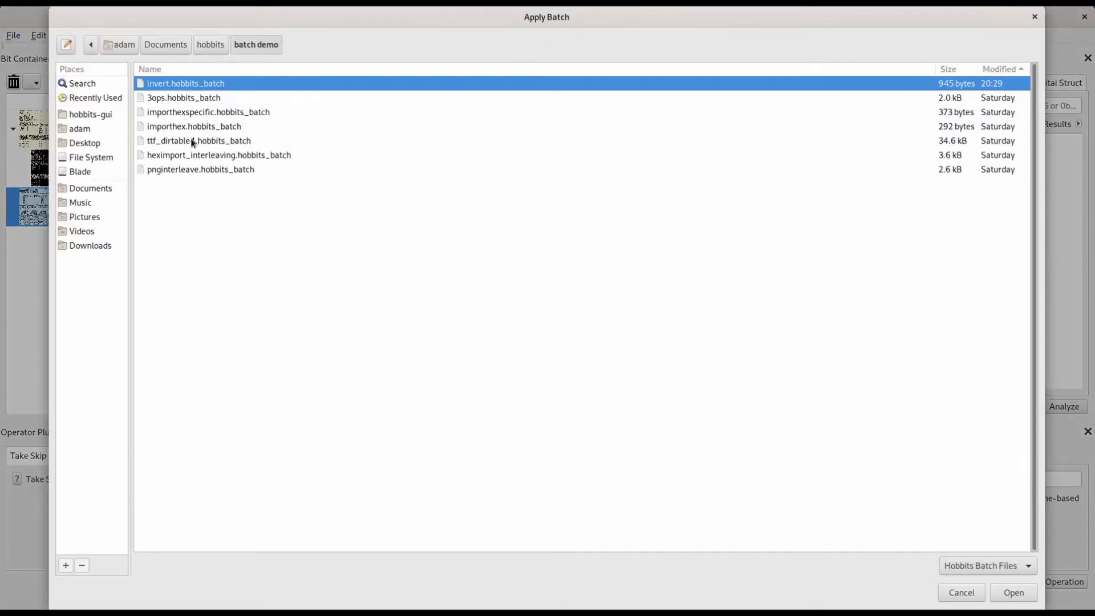
pyautogui.doubleClick(183, 80)
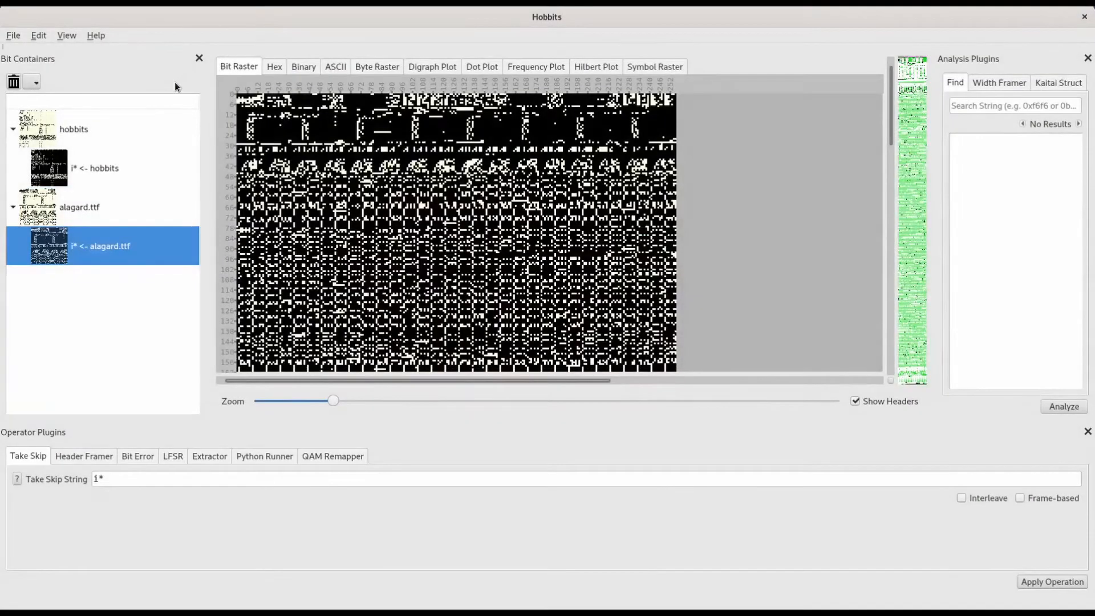
pyautogui.moveTo(118, 483); pyautogui.dragTo(71, 478)
pyautogui.click(41, 210)
pyautogui.click(73, 249)
# Step: Remove all bit containers and confirm the deletion
pyautogui.click(34, 82)
pyautogui.click(88, 114)
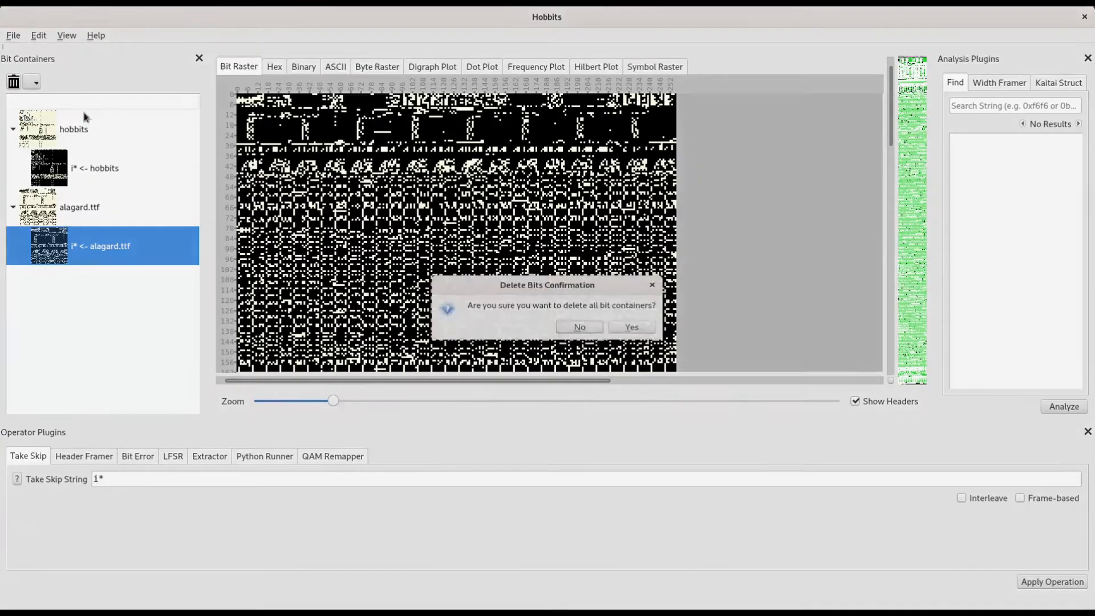
pyautogui.click(631, 334)
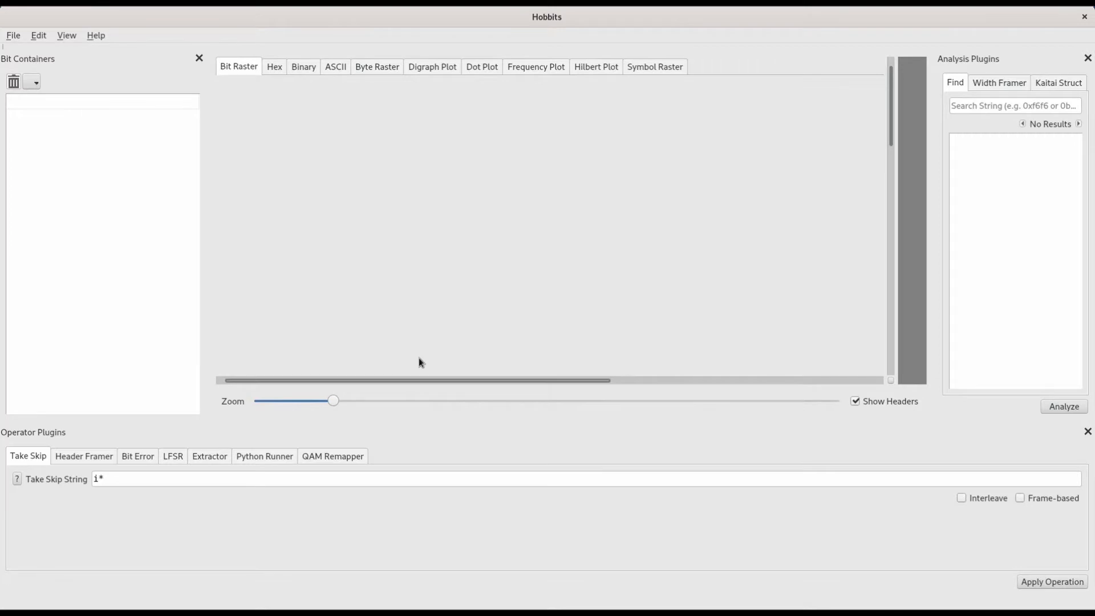
# Step: Import alagard.ttf again from the recent imports
pyautogui.click(13, 36)
pyautogui.moveTo(25, 85)
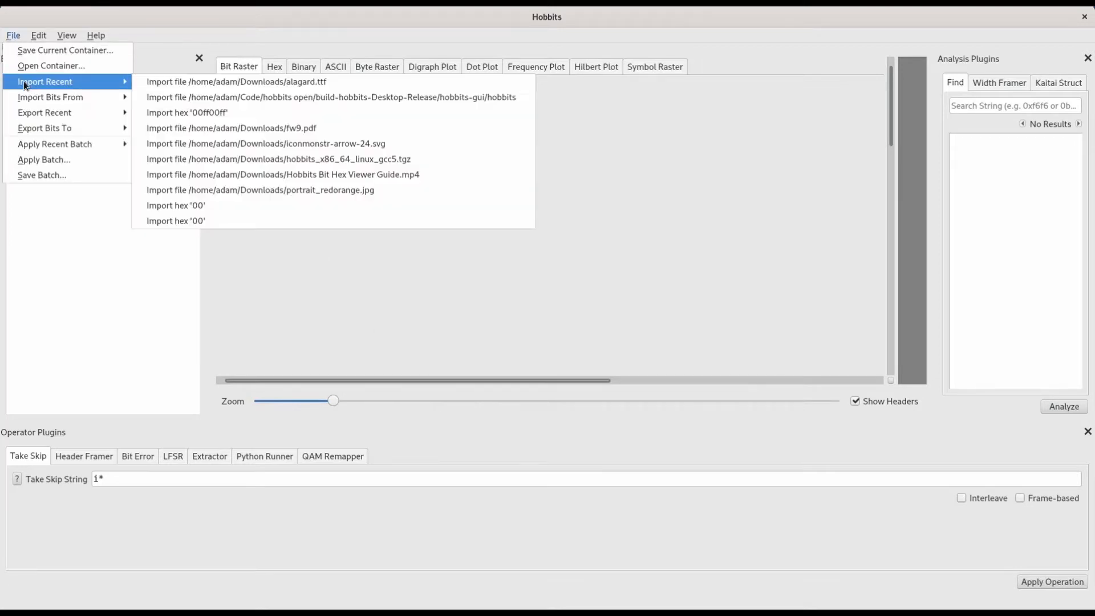
pyautogui.click(207, 81)
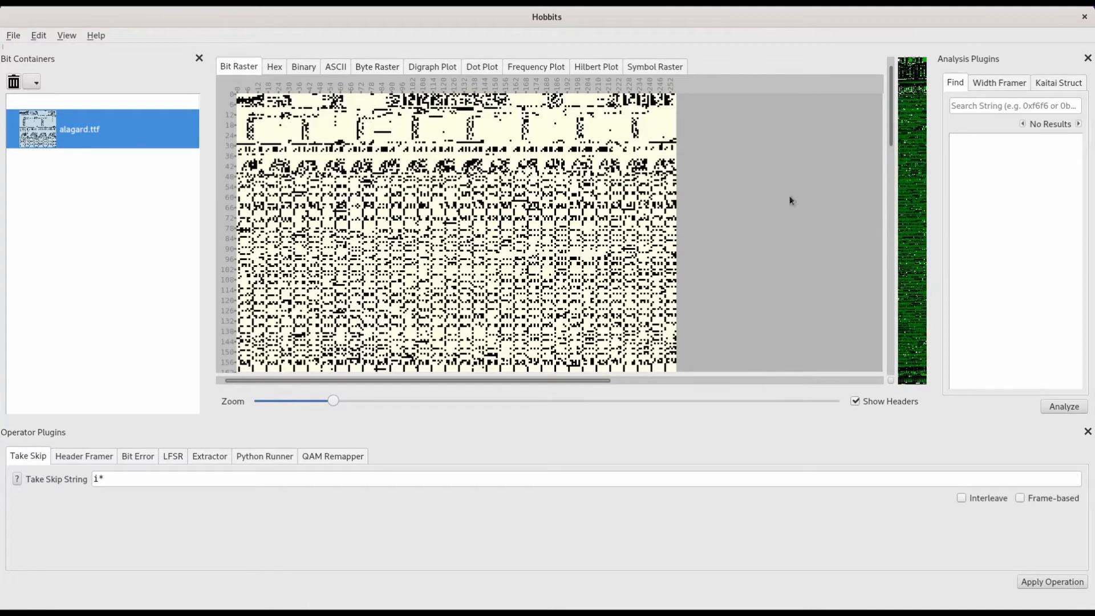
# Step: Load the existing ttf font definition in Kaitai Struct and analyze alagard.ttf with it
pyautogui.click(1061, 85)
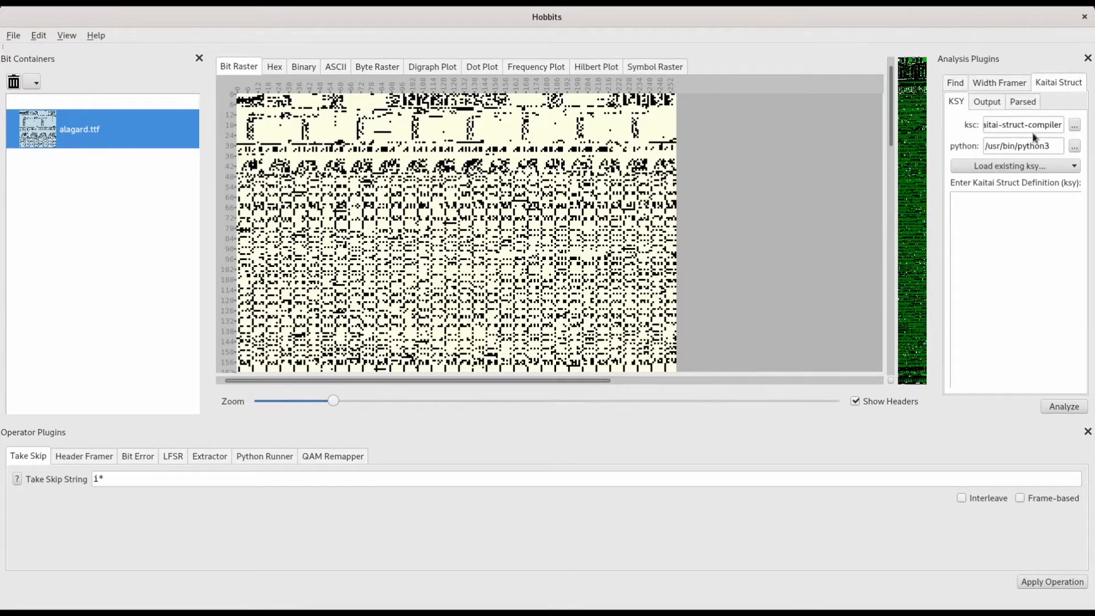
pyautogui.click(1041, 166)
pyautogui.moveTo(989, 228)
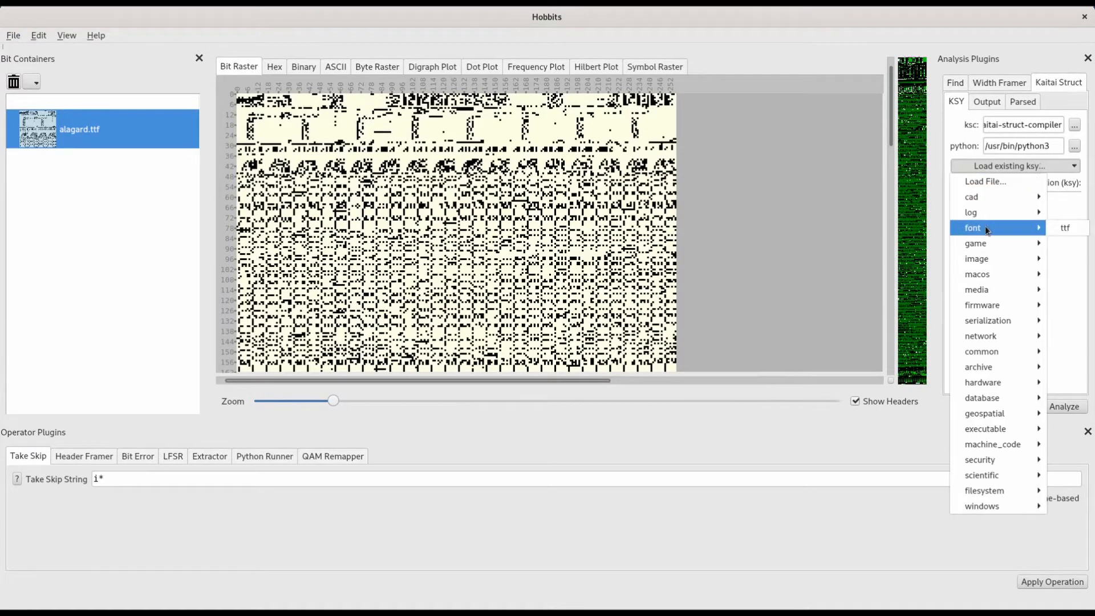
pyautogui.click(1067, 229)
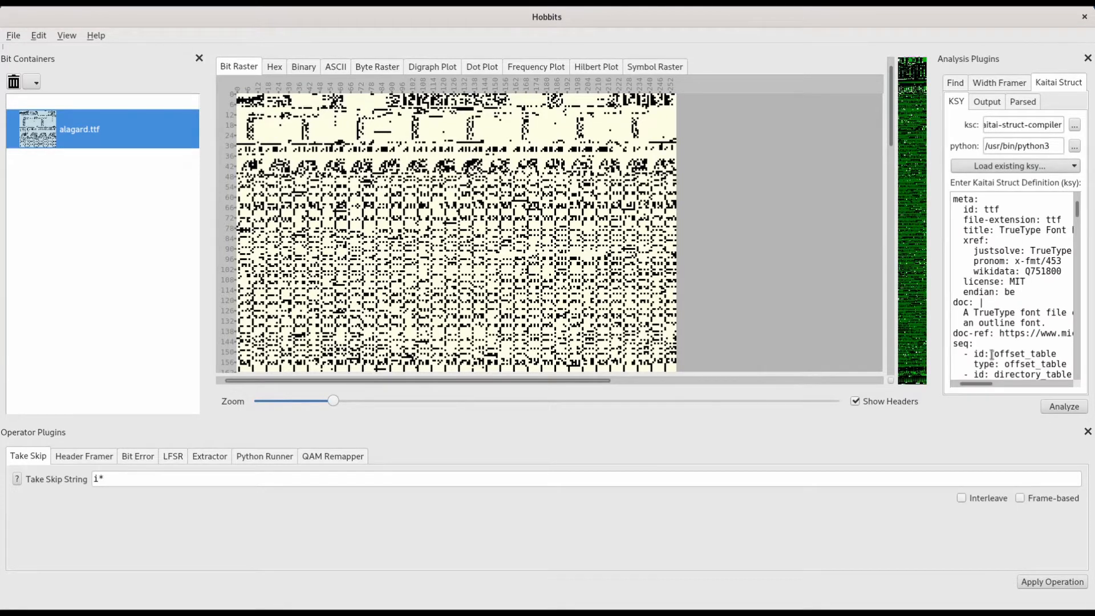
pyautogui.click(1060, 408)
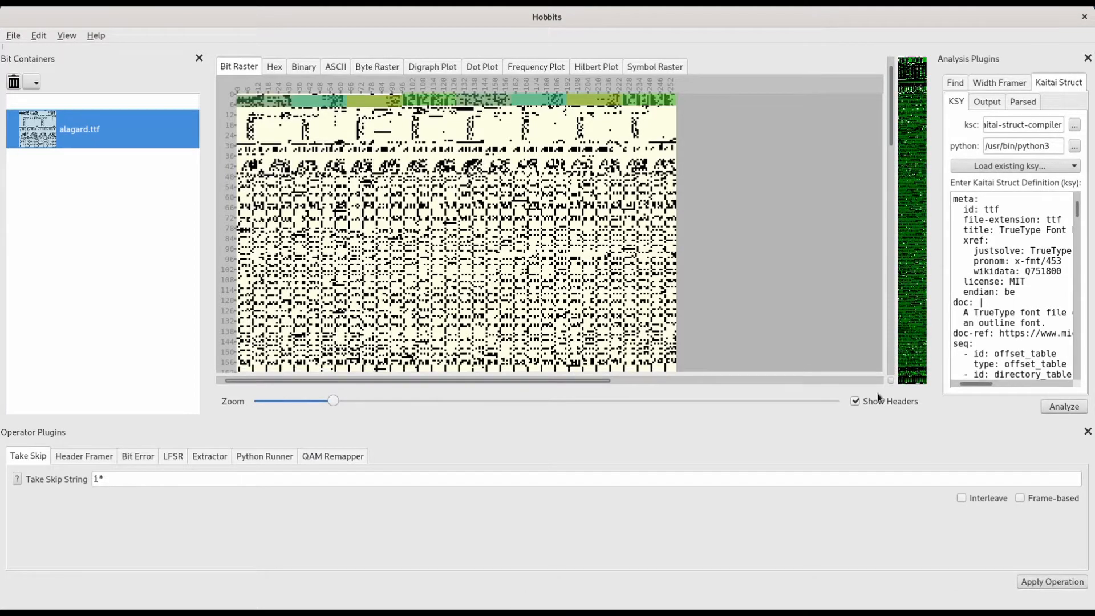
# Step: Clear the Take Skip string and expand directory_table in the parsed Kaitai Struct results
pyautogui.moveTo(120, 479); pyautogui.dragTo(54, 476)
pyautogui.press('BackSpace')
pyautogui.click(1024, 102)
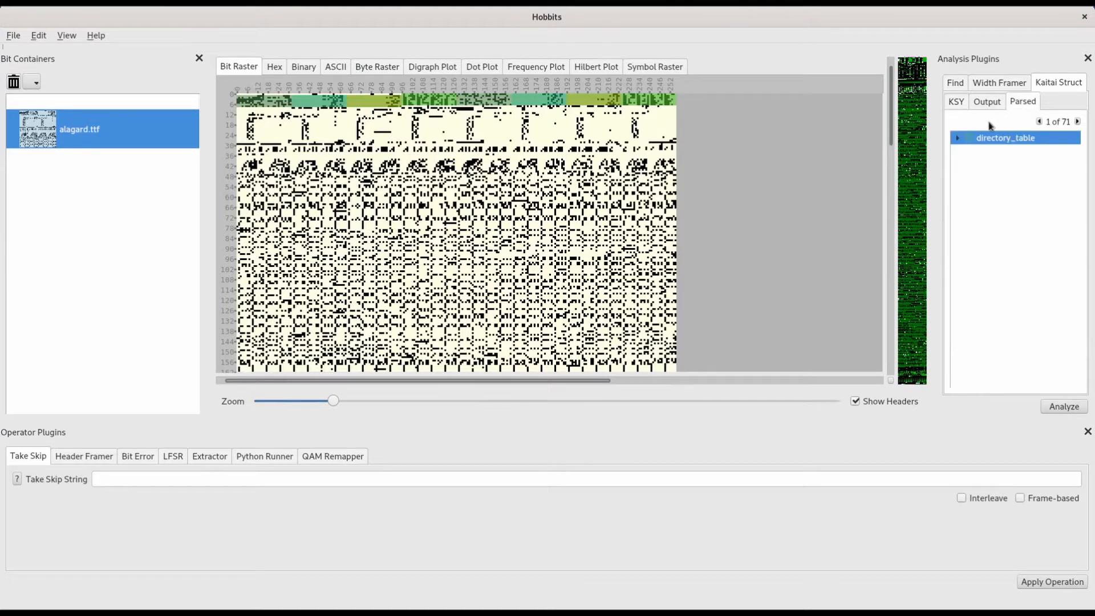
pyautogui.click(957, 140)
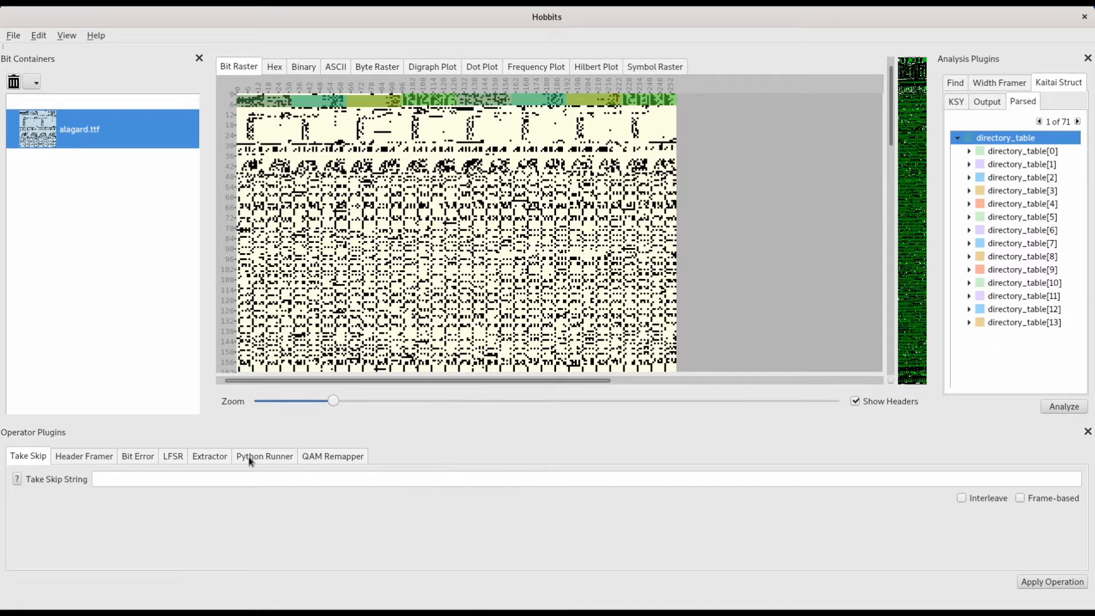
# Step: Extract the directory_table[4] section of the kaitai_struct category into a new container with the Extractor
pyautogui.click(203, 461)
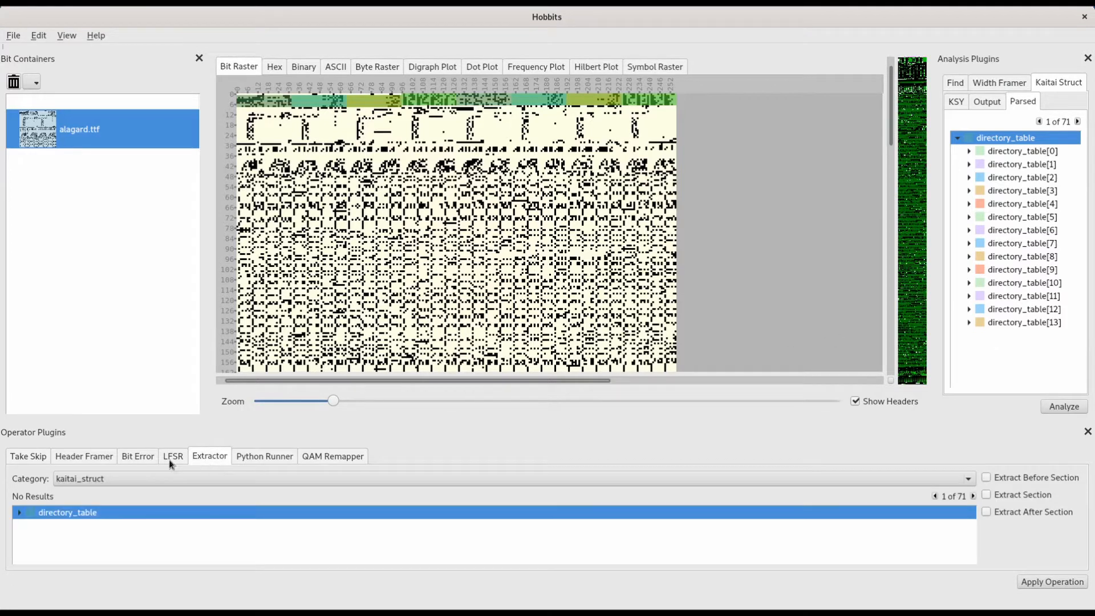
pyautogui.click(19, 512)
pyautogui.scroll(-1, 135, 545)
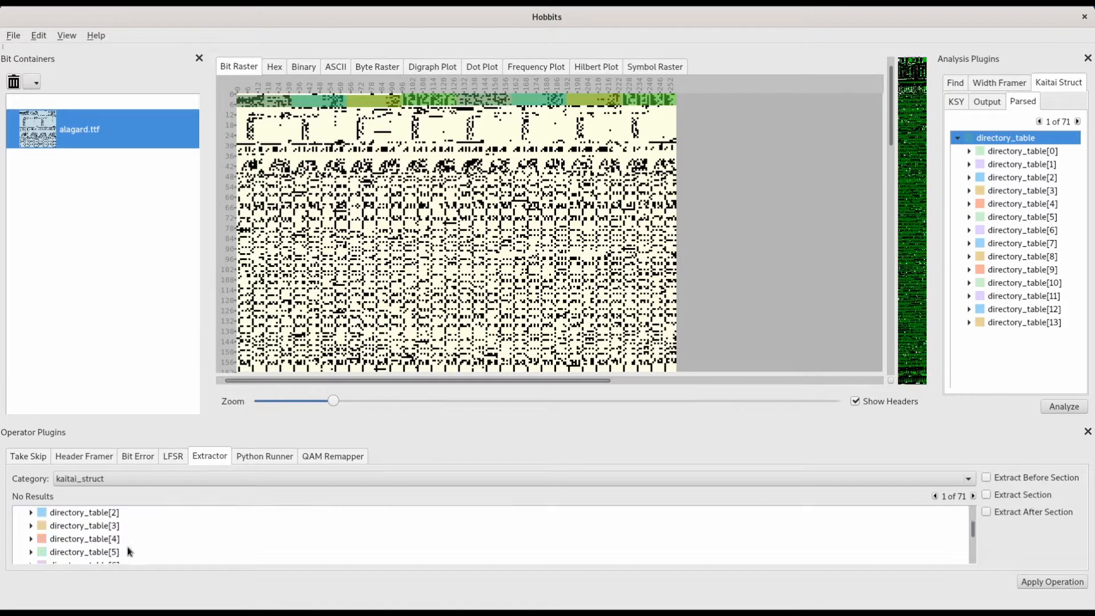
pyautogui.click(109, 540)
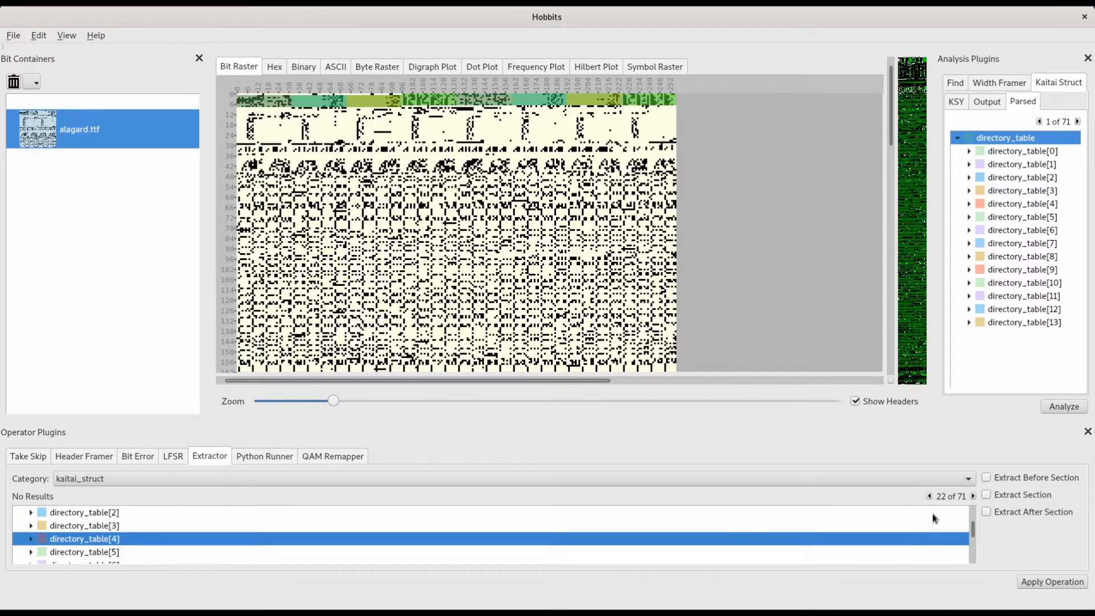
pyautogui.click(985, 496)
pyautogui.click(1049, 584)
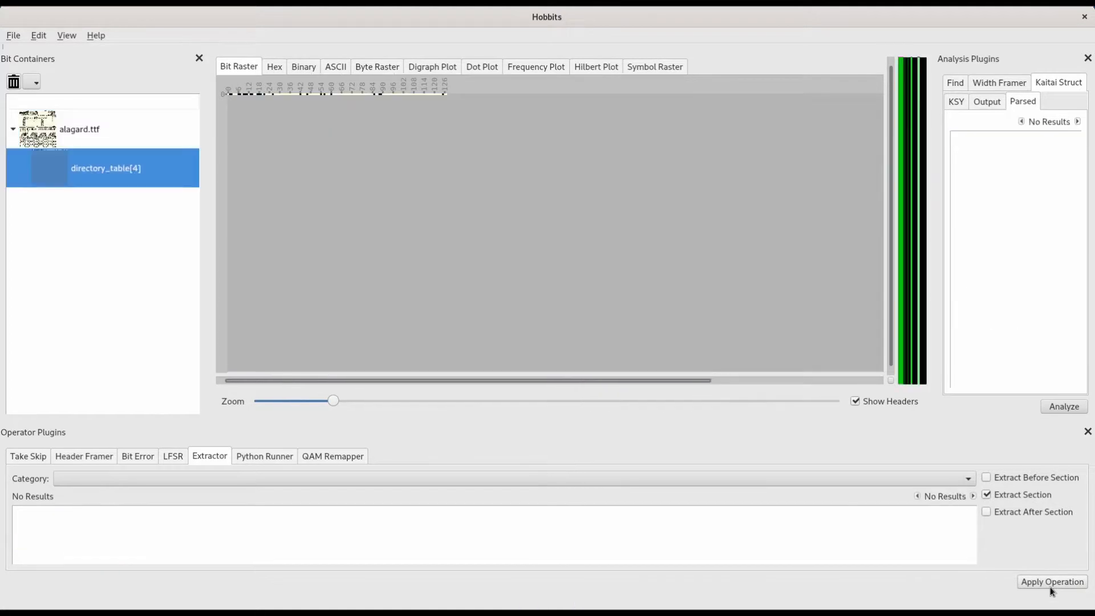
# Step: Display the extracted directory_table[4] bits as ASCII and compare them with the parent alagard.ttf container
pyautogui.click(346, 67)
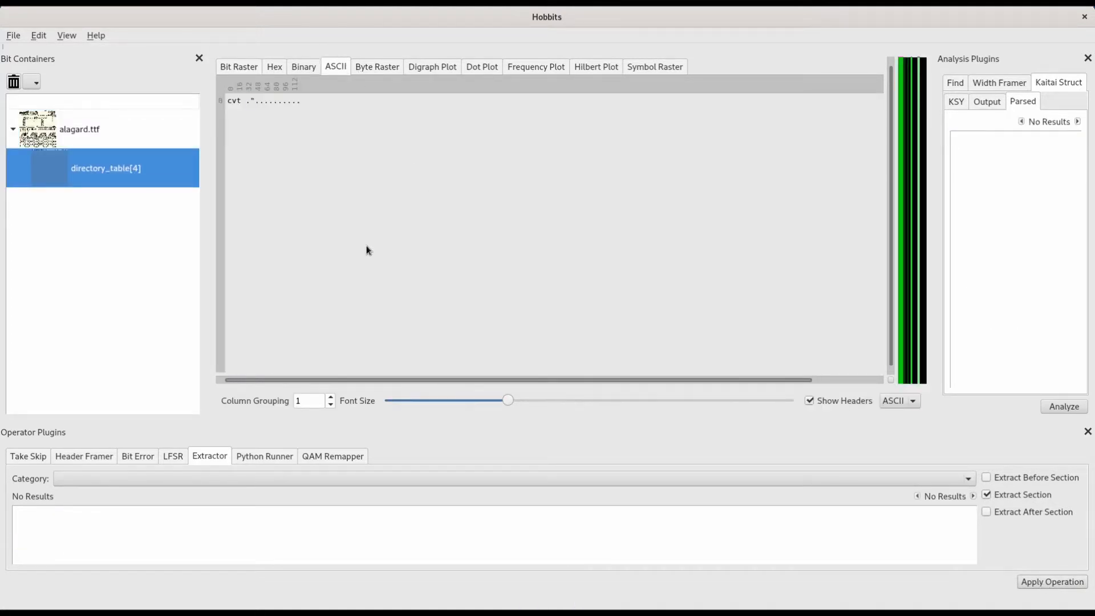
pyautogui.click(76, 131)
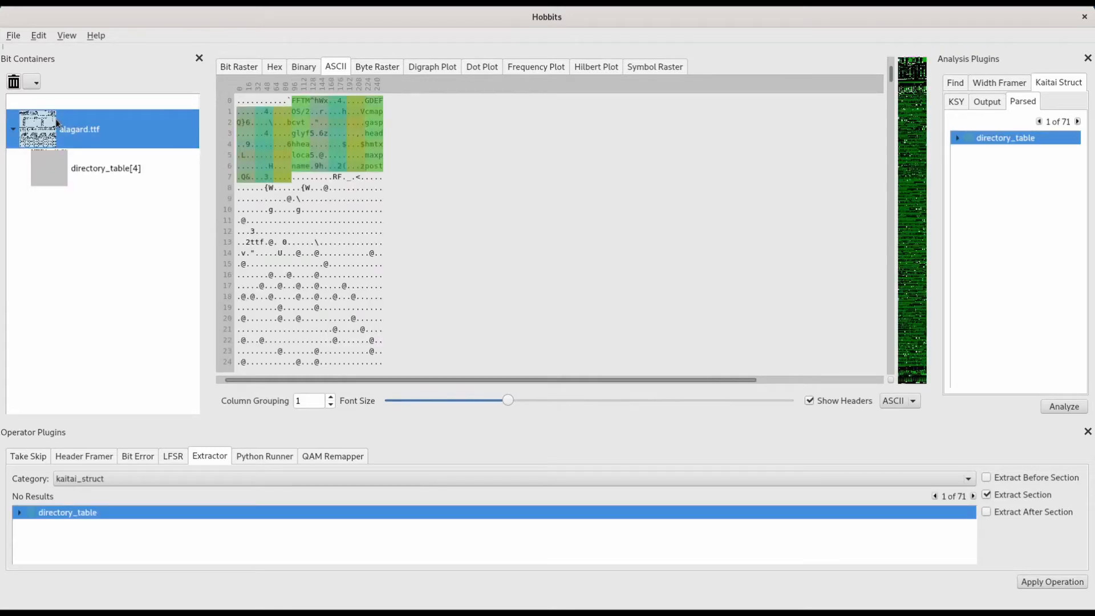
pyautogui.click(113, 166)
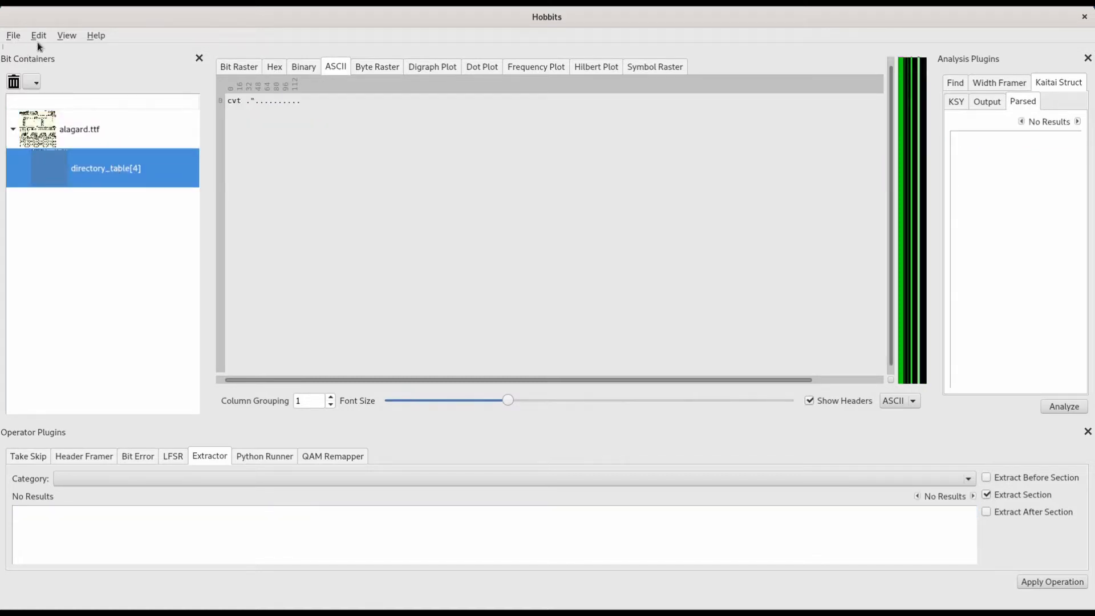
# Step: Save the actions before directory_table[4] as a batch to ttf_dirtable4.hobbits_batch, replacing the existing file
pyautogui.click(13, 37)
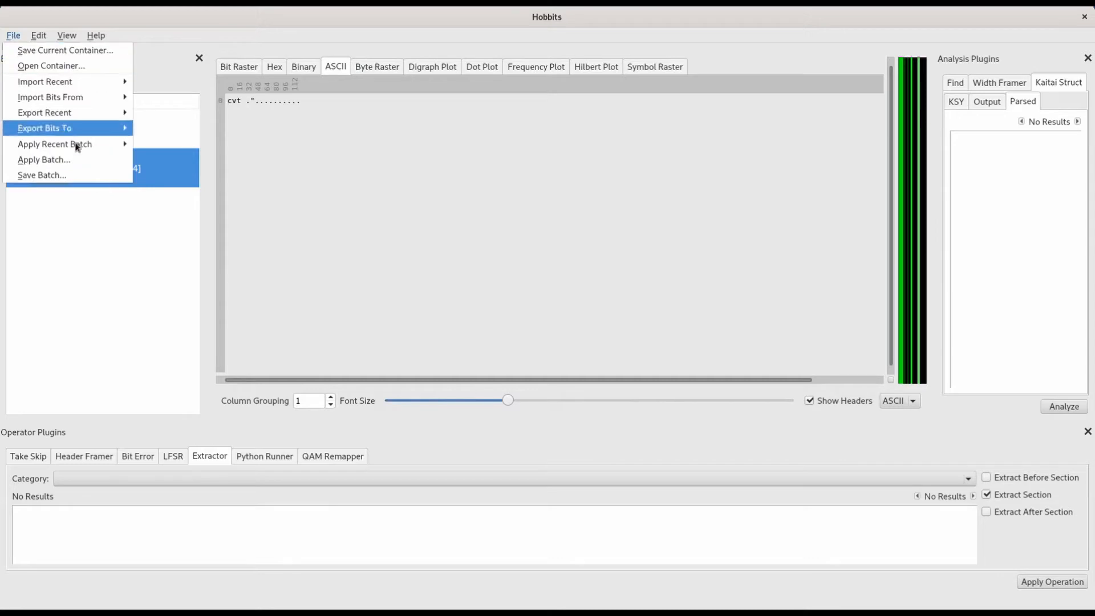
pyautogui.click(63, 172)
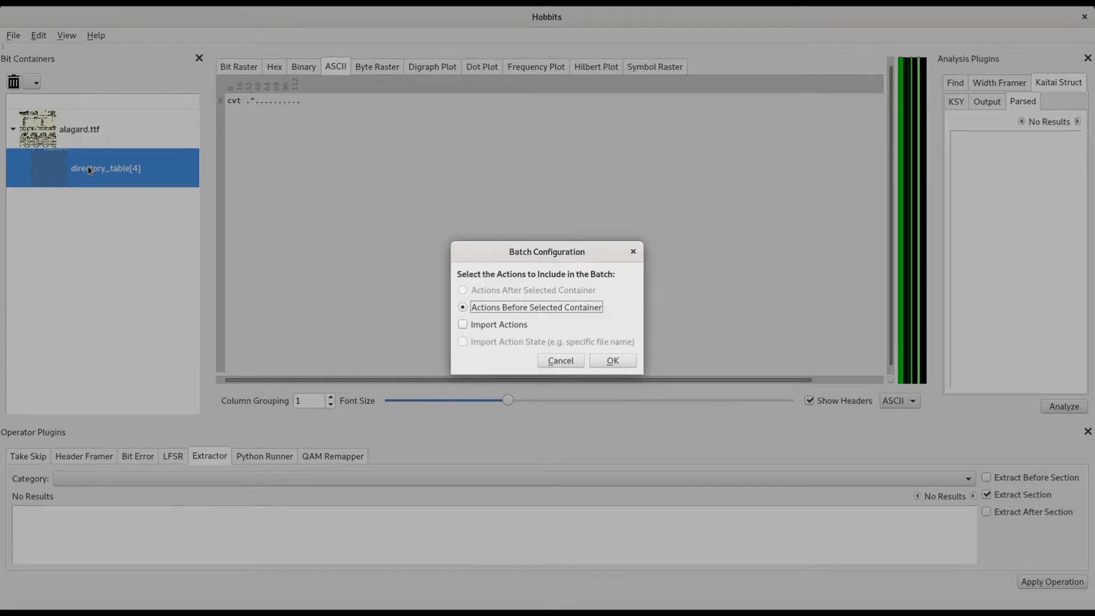
pyautogui.click(609, 365)
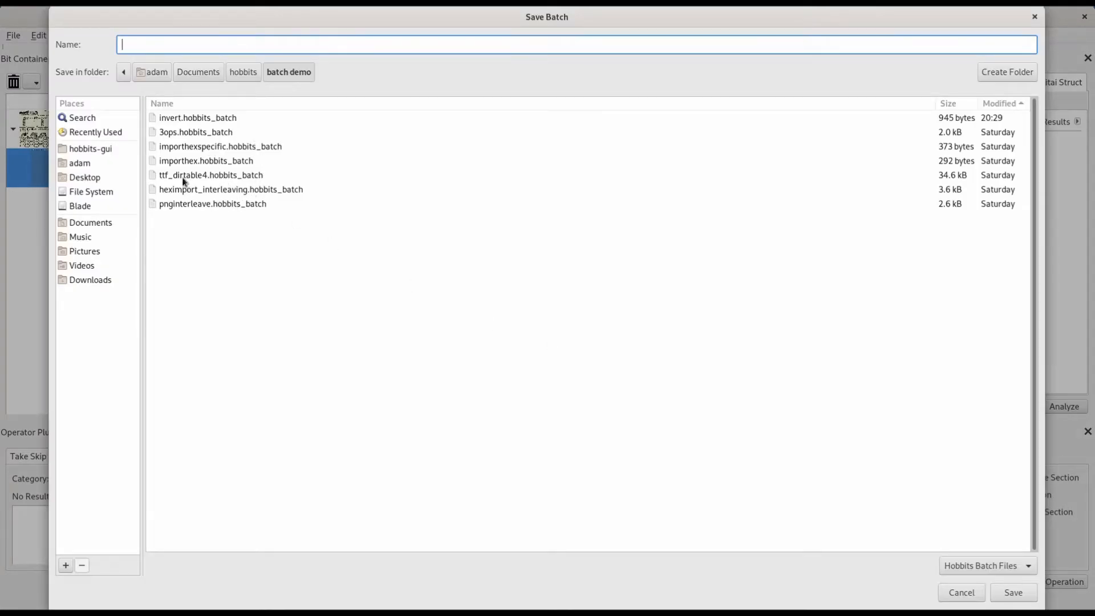
pyautogui.doubleClick(247, 175)
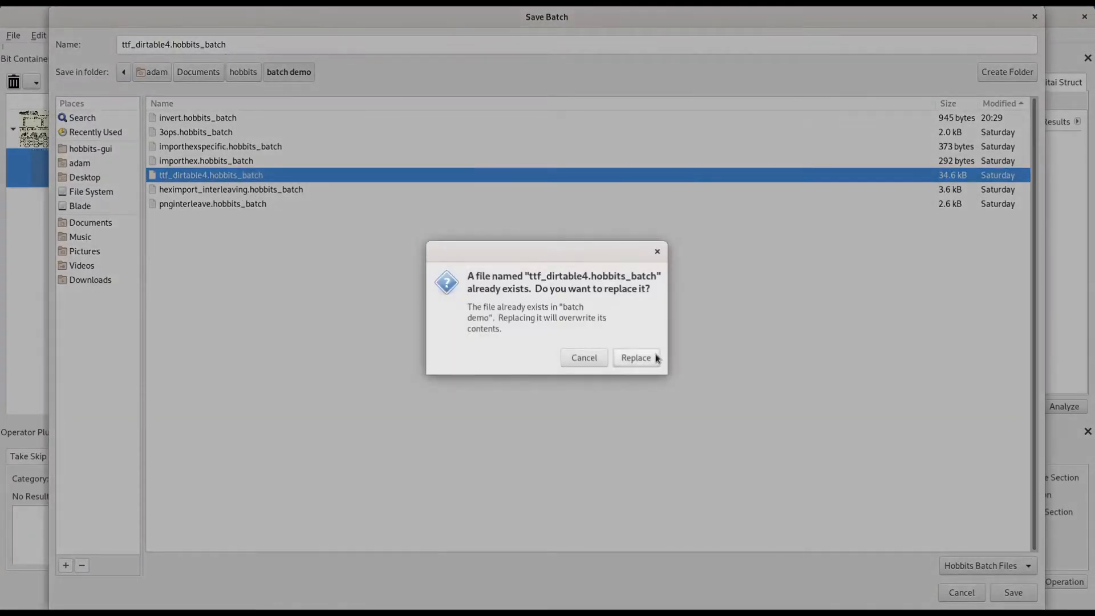
pyautogui.click(654, 359)
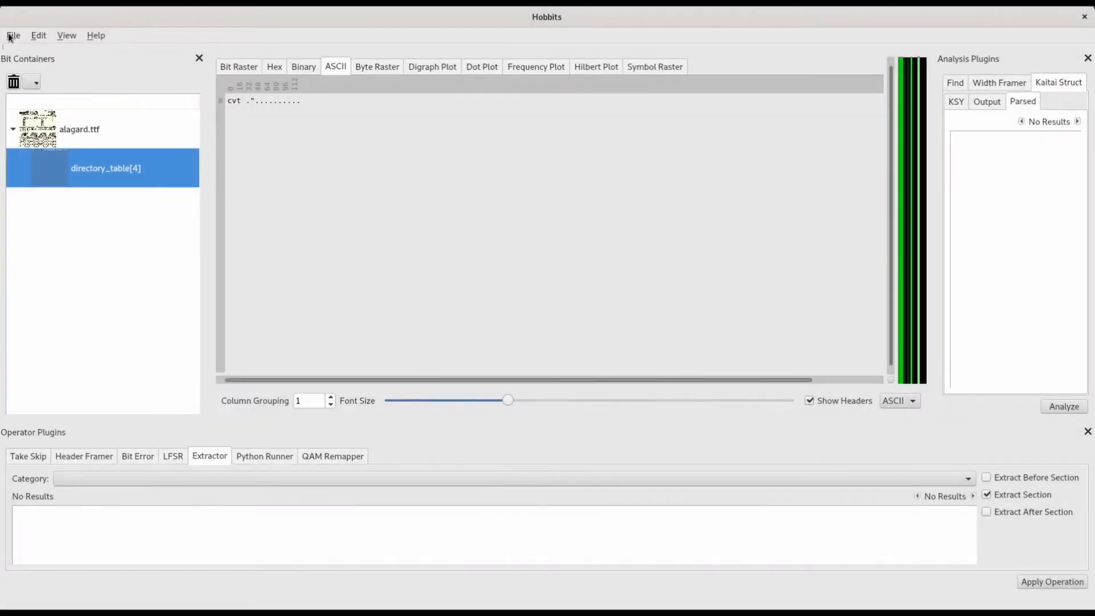
# Step: Remove all bit containers, including alagard.ttf and its extracted directory_table[4] section
pyautogui.click(8, 38)
pyautogui.click(13, 35)
pyautogui.click(36, 83)
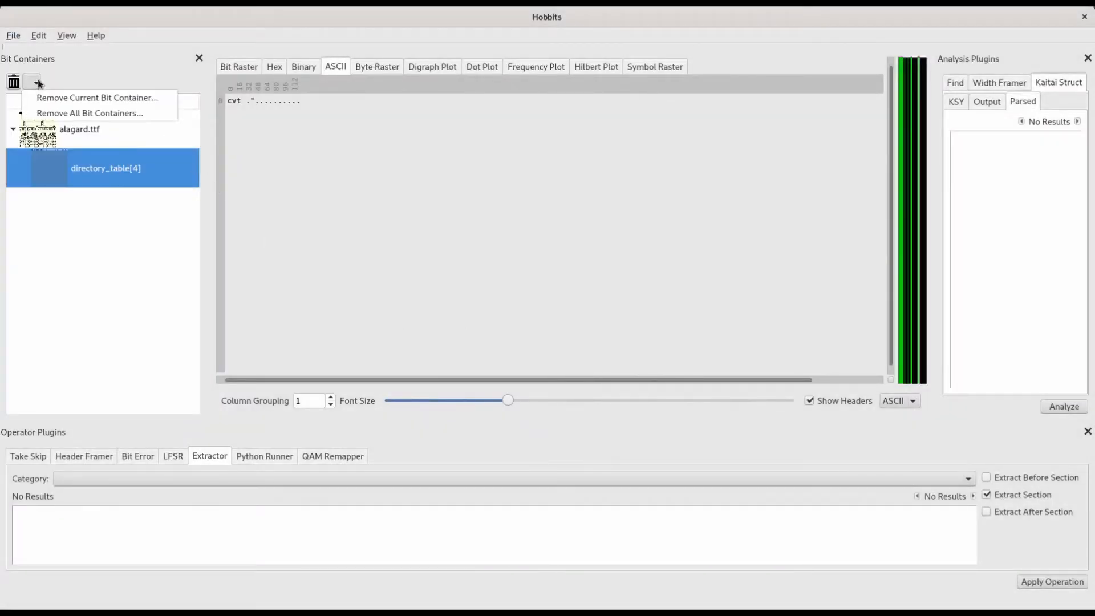
pyautogui.click(66, 116)
pyautogui.click(631, 328)
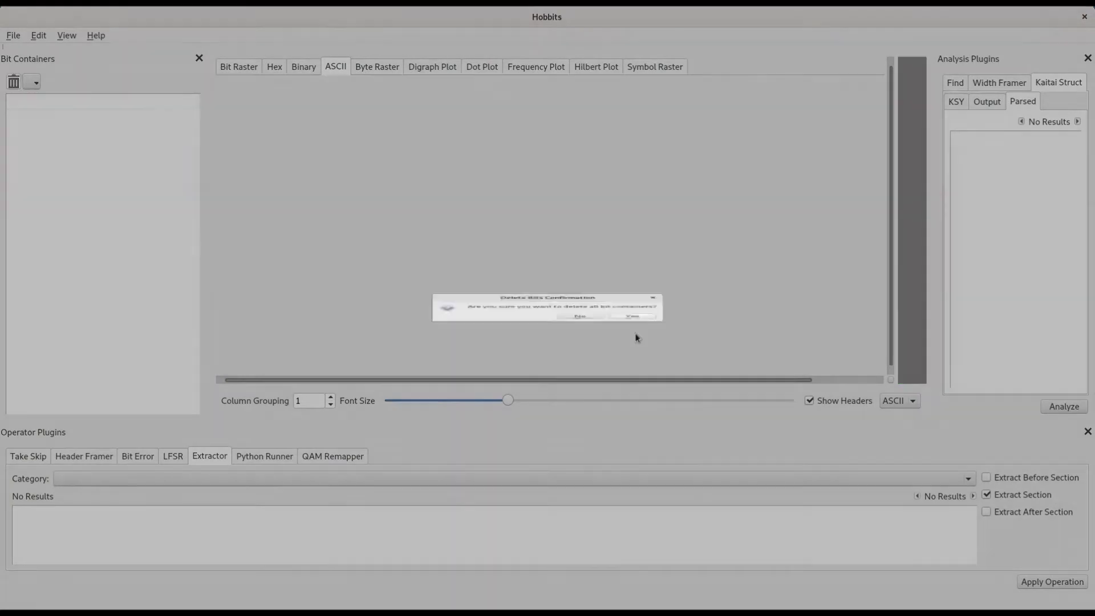
# Step: Import alagard.ttf again from the recently imported files
pyautogui.click(13, 37)
pyautogui.moveTo(38, 87)
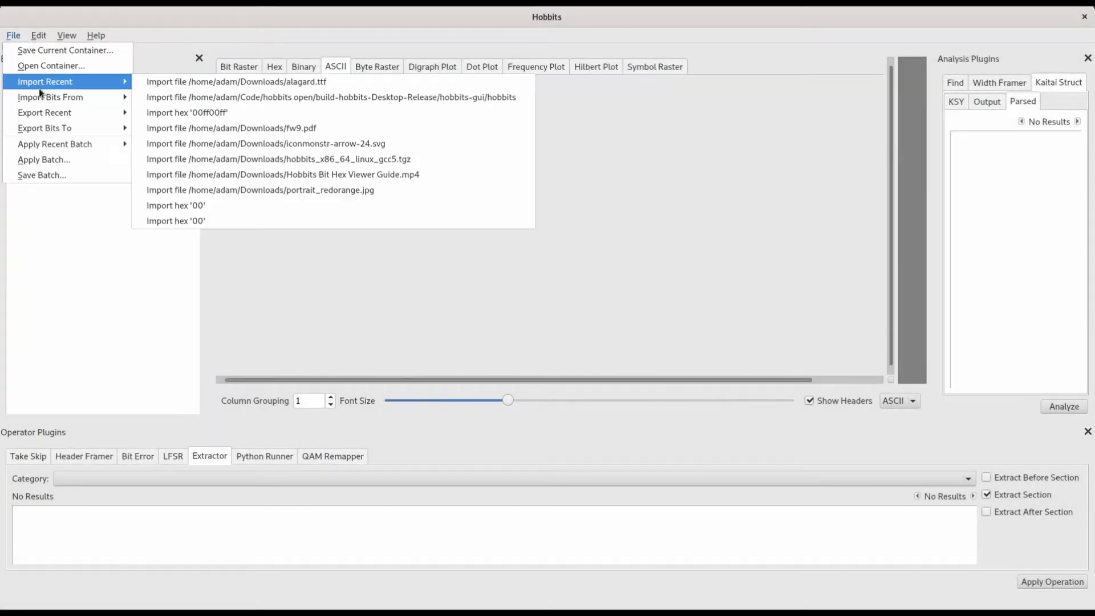
pyautogui.click(204, 80)
# Step: Apply the ttf_dirtable4.hobbits_batch file to alagard.ttf and view the resulting directory_table[4] container
pyautogui.click(13, 36)
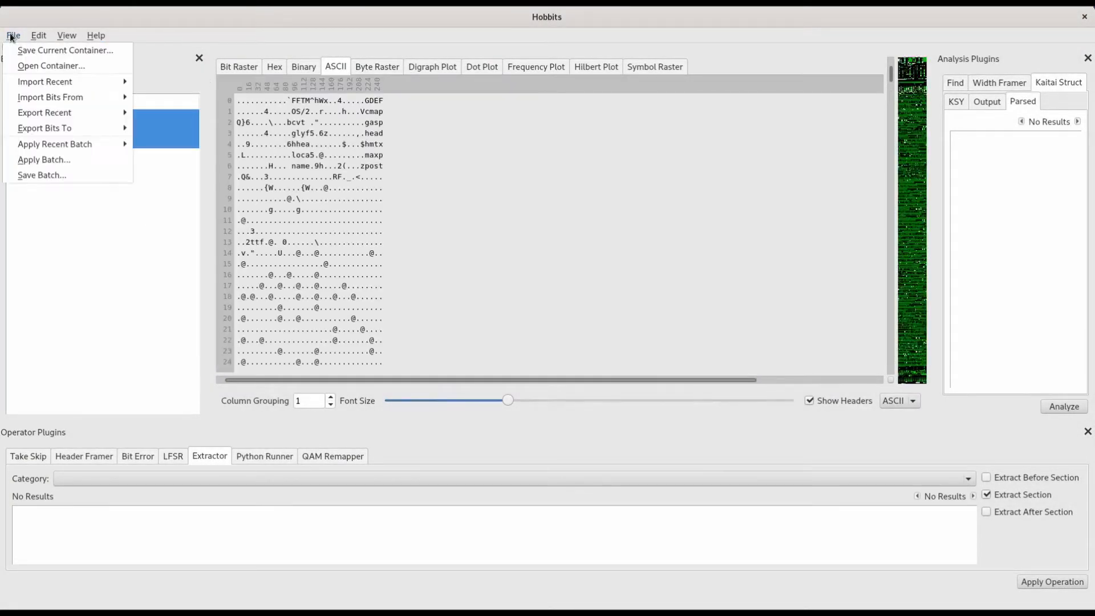
pyautogui.click(55, 160)
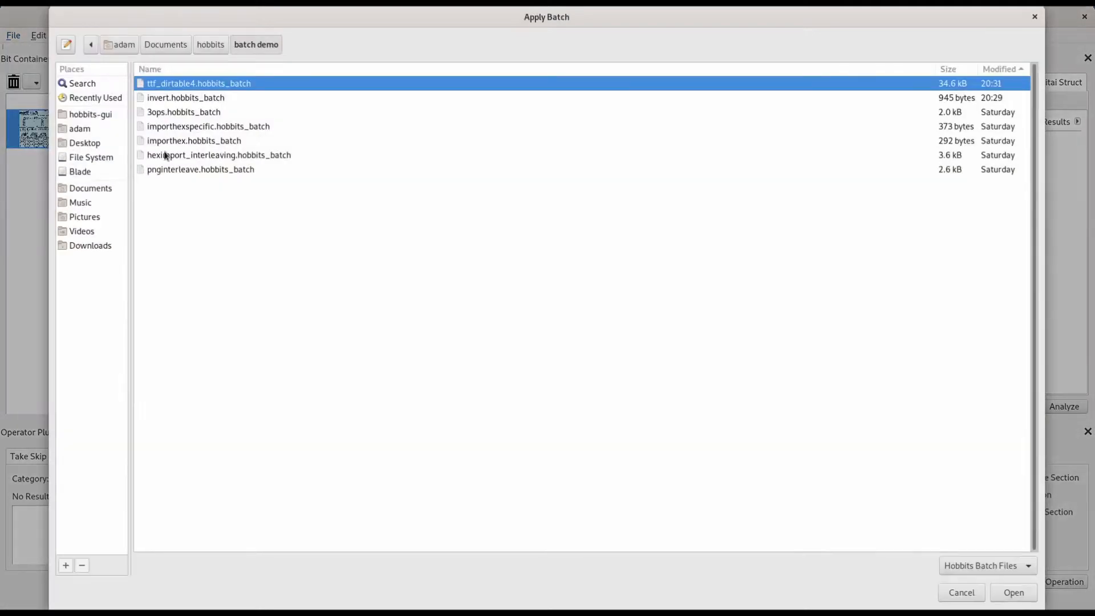
pyautogui.doubleClick(195, 83)
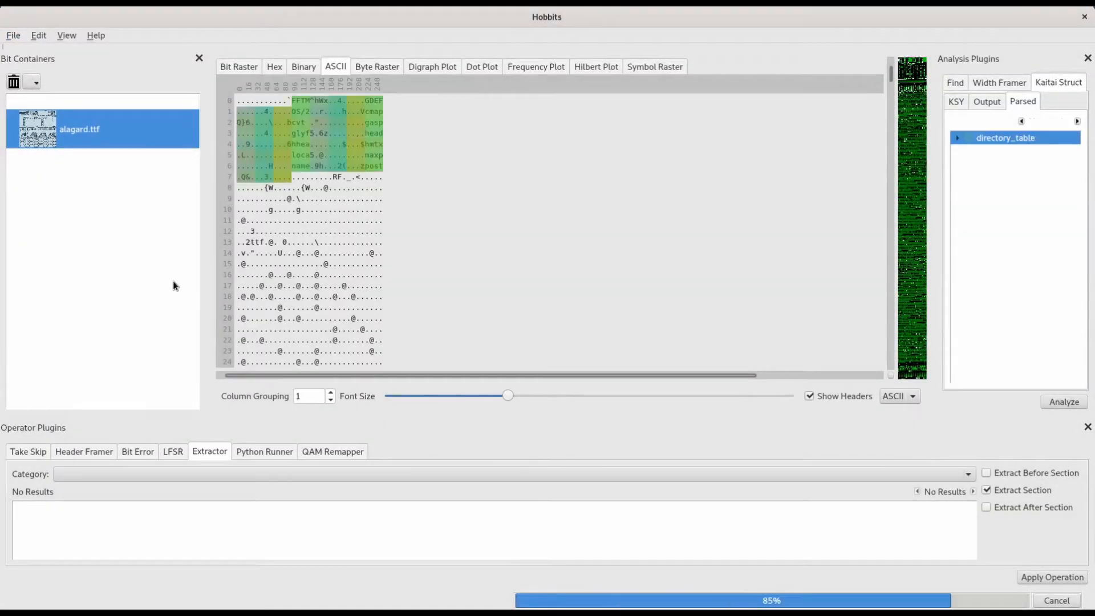
pyautogui.click(98, 139)
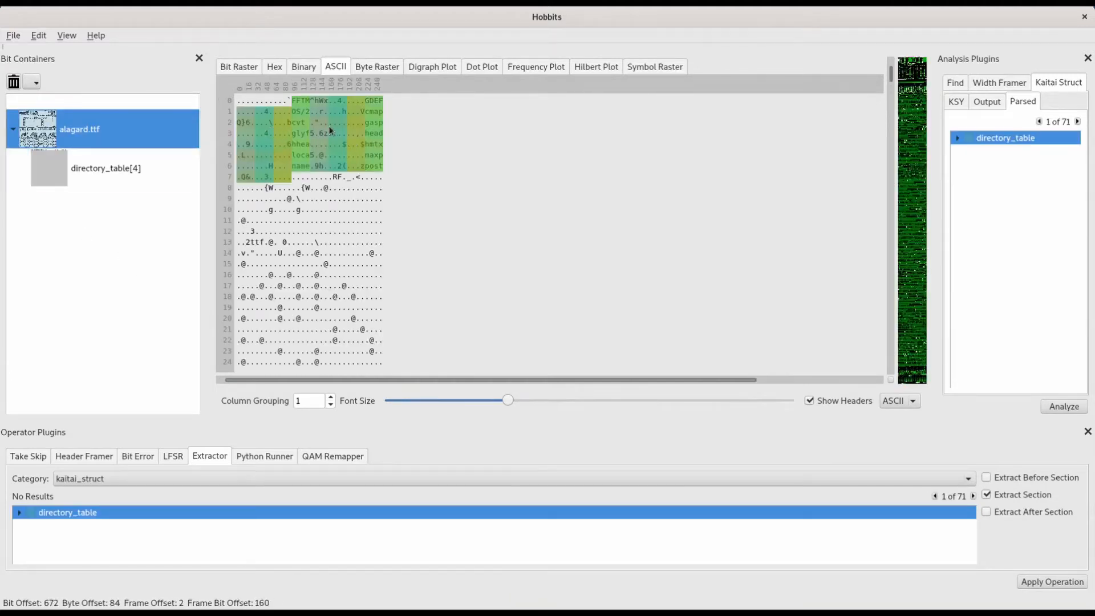
pyautogui.click(116, 167)
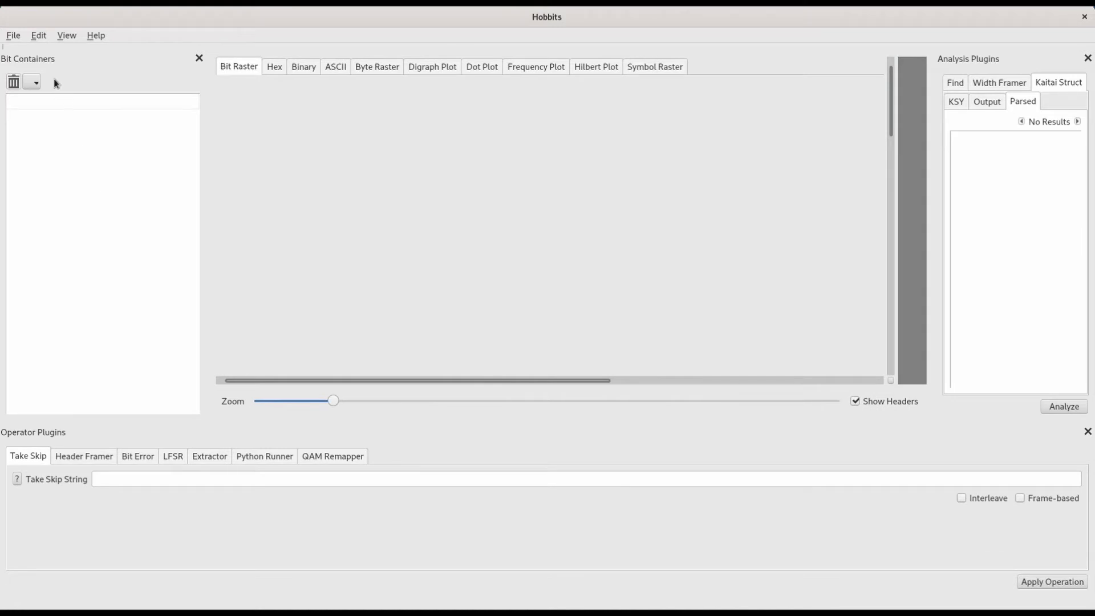
# Step: Import the hex string 00ff00ff1234567 as a new container, repeated 2000 times
pyautogui.click(13, 35)
pyautogui.moveTo(64, 99)
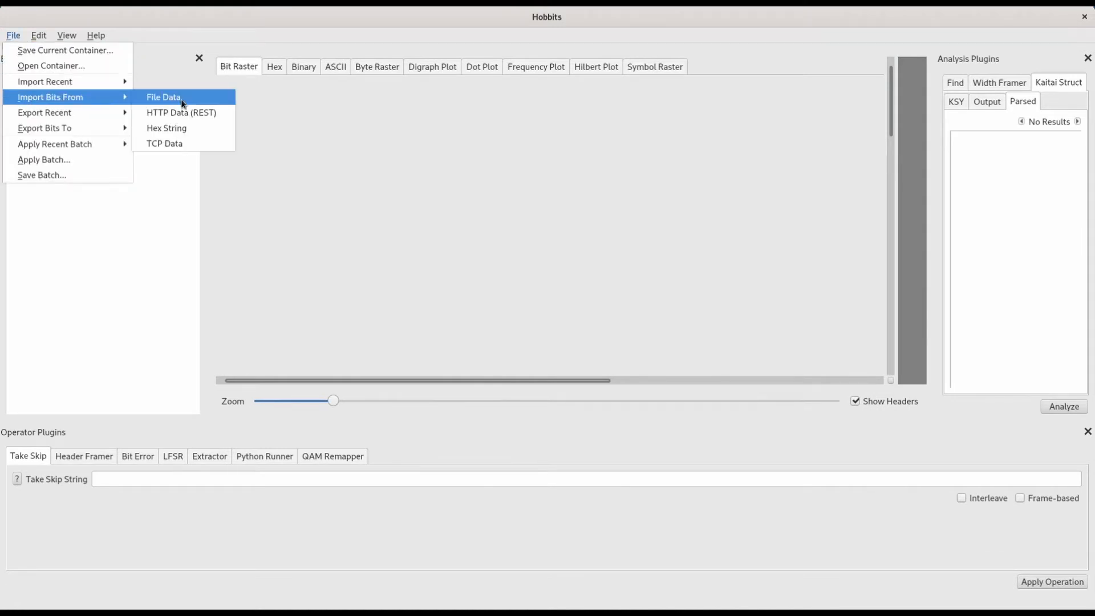
pyautogui.click(187, 131)
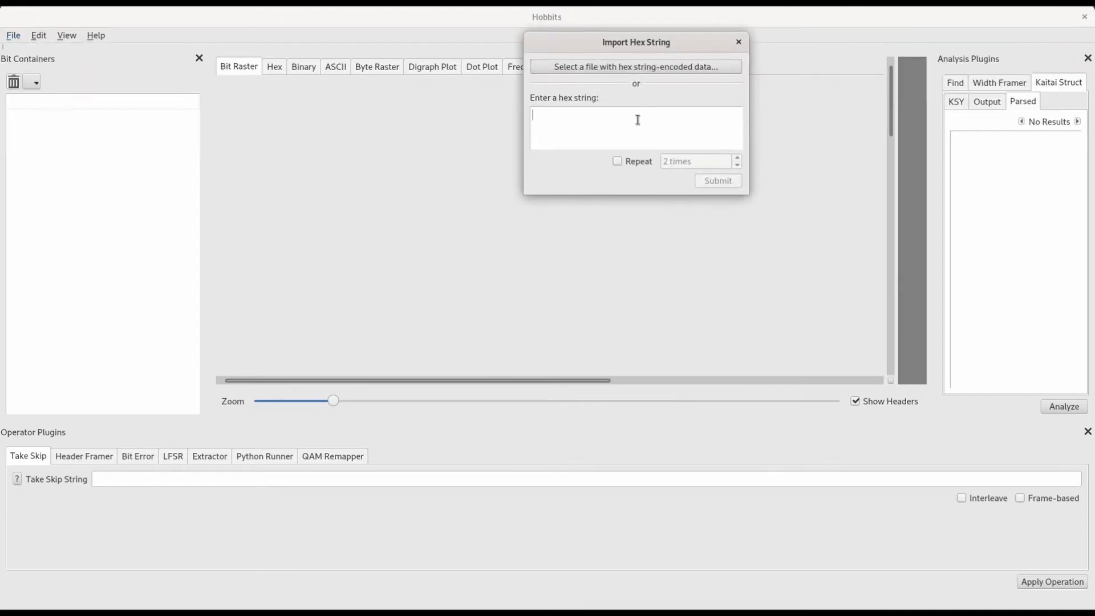
pyautogui.write('00ff00')
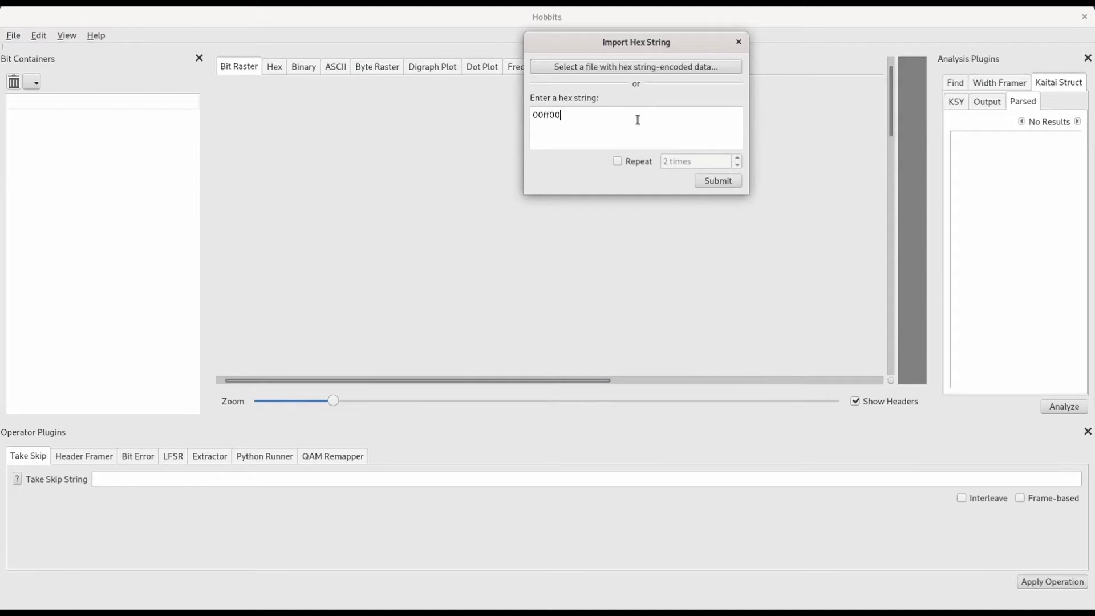
pyautogui.write('ff1234567')
pyautogui.click(631, 162)
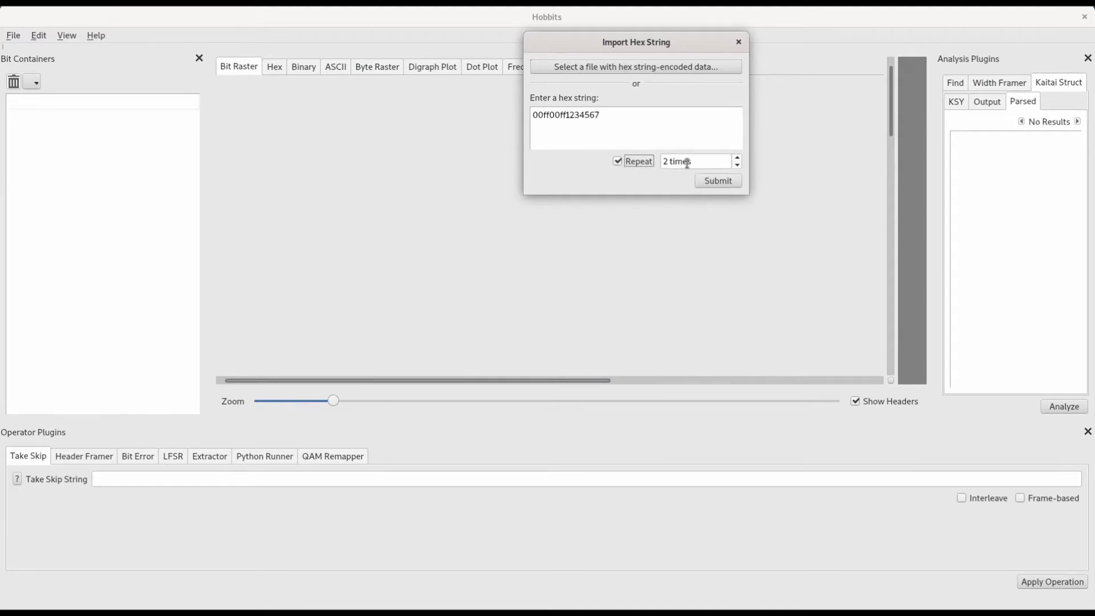
pyautogui.click(668, 162)
pyautogui.write('000')
pyautogui.click(718, 181)
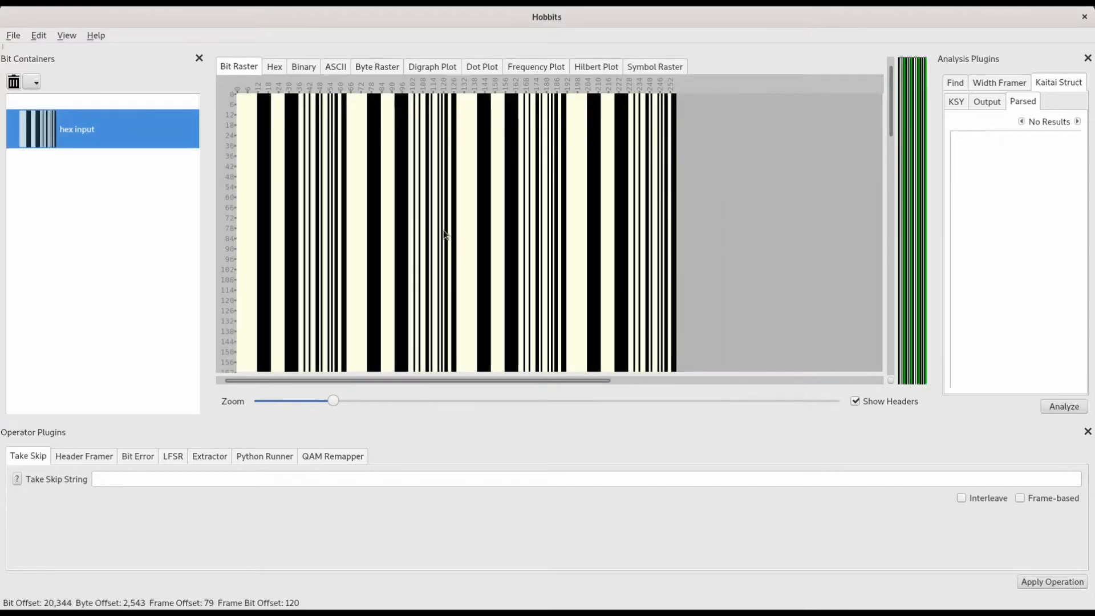
# Step: Set the Take Skip string to t8s8i10t20 and make the operation frame-based
pyautogui.click(154, 480)
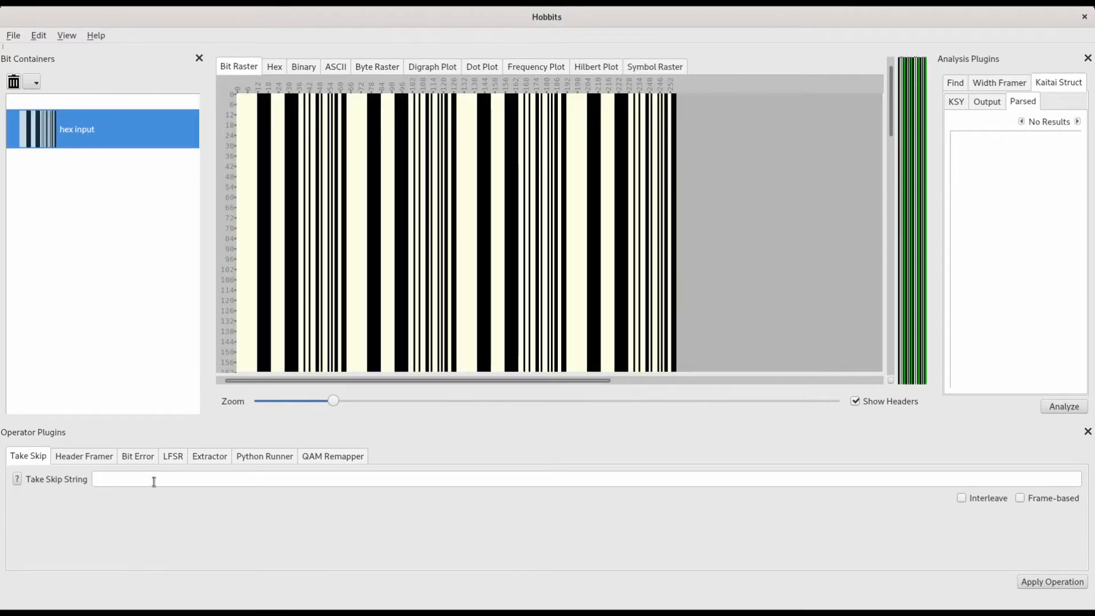
pyautogui.write('t8s8i10t20')
pyautogui.click(1021, 502)
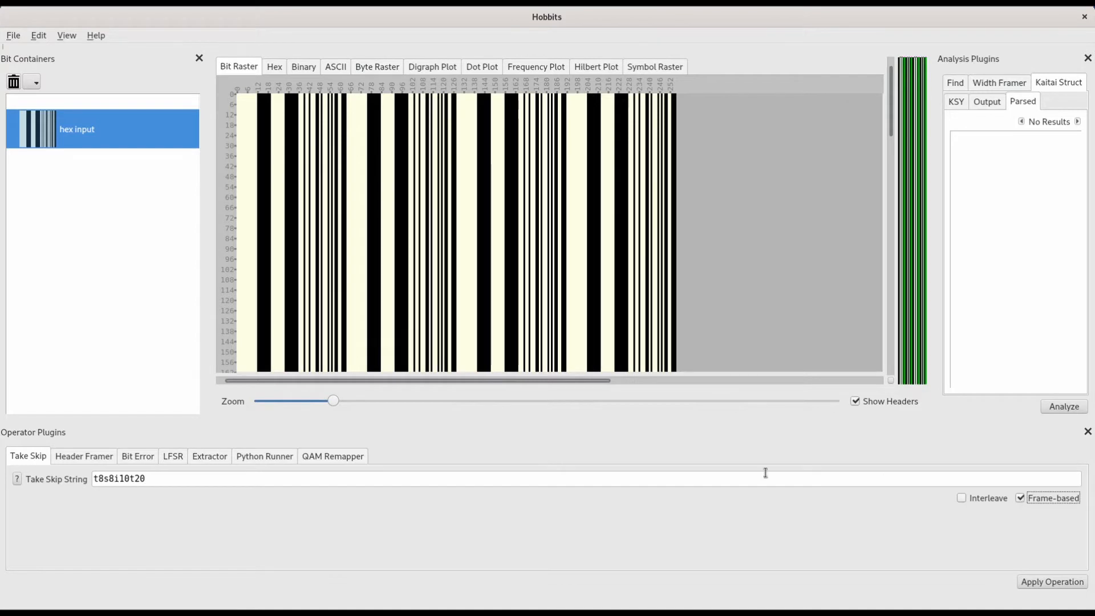
# Step: Append s* to the Take Skip string, apply the operation to the hex input, and compare the result with its parent container
pyautogui.click(332, 479)
pyautogui.write('s')
pyautogui.write('*')
pyautogui.click(1039, 582)
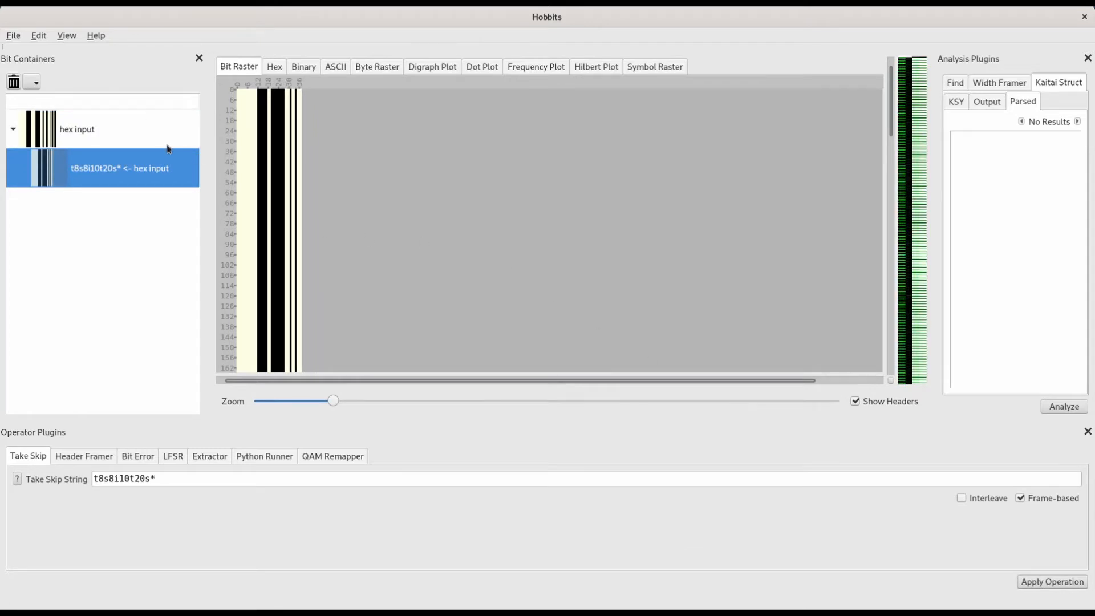
pyautogui.click(142, 129)
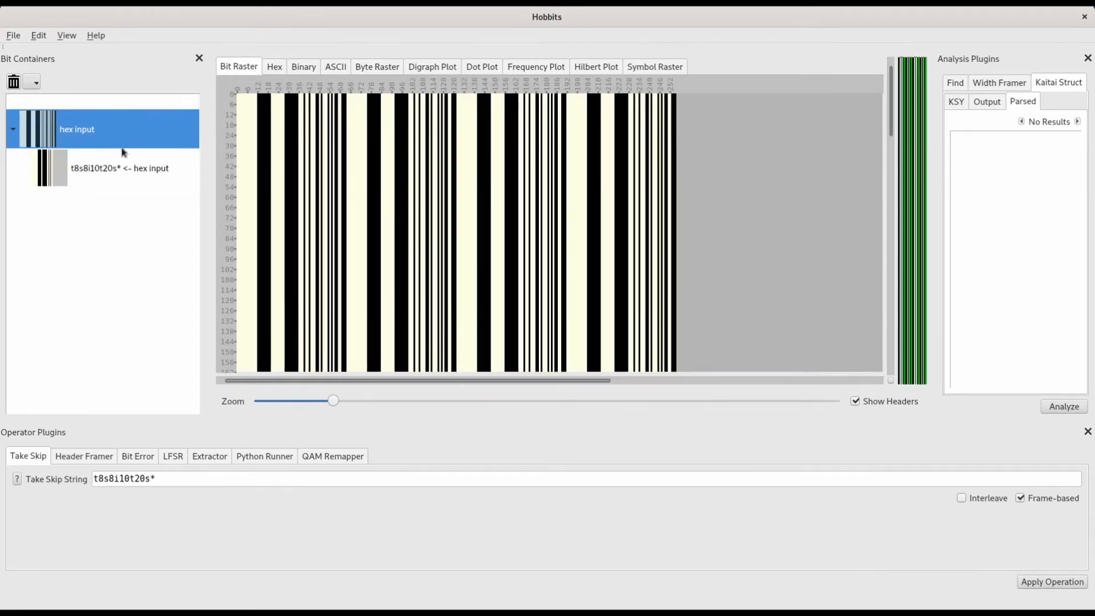
pyautogui.click(120, 165)
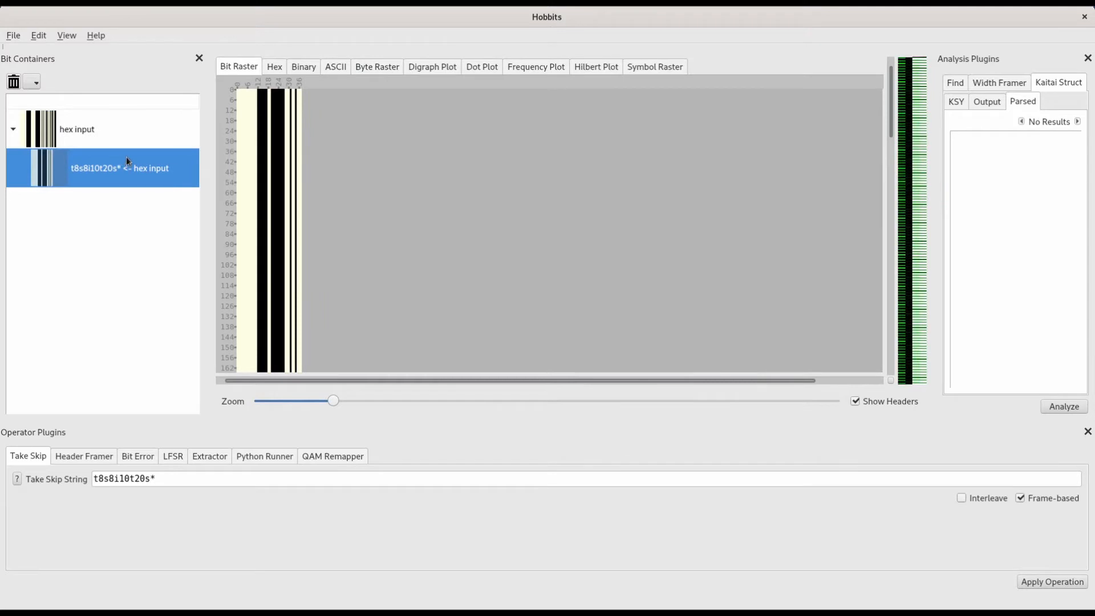
# Step: Save the actions before the Take Skip result, including import actions but not their state, as a batch named heximporttakeskip
pyautogui.click(12, 33)
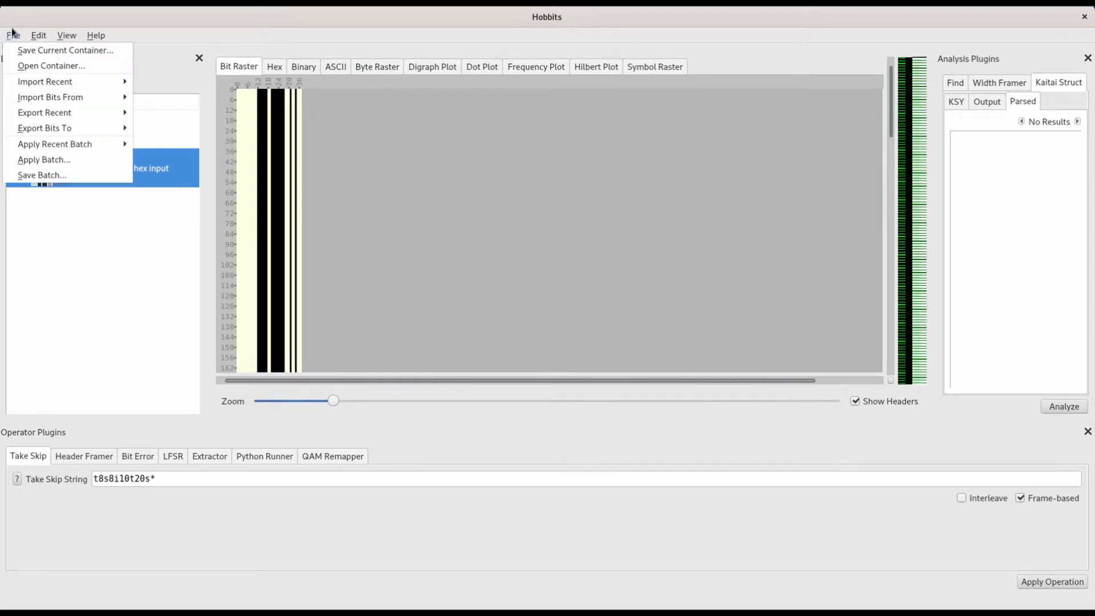
pyautogui.click(40, 174)
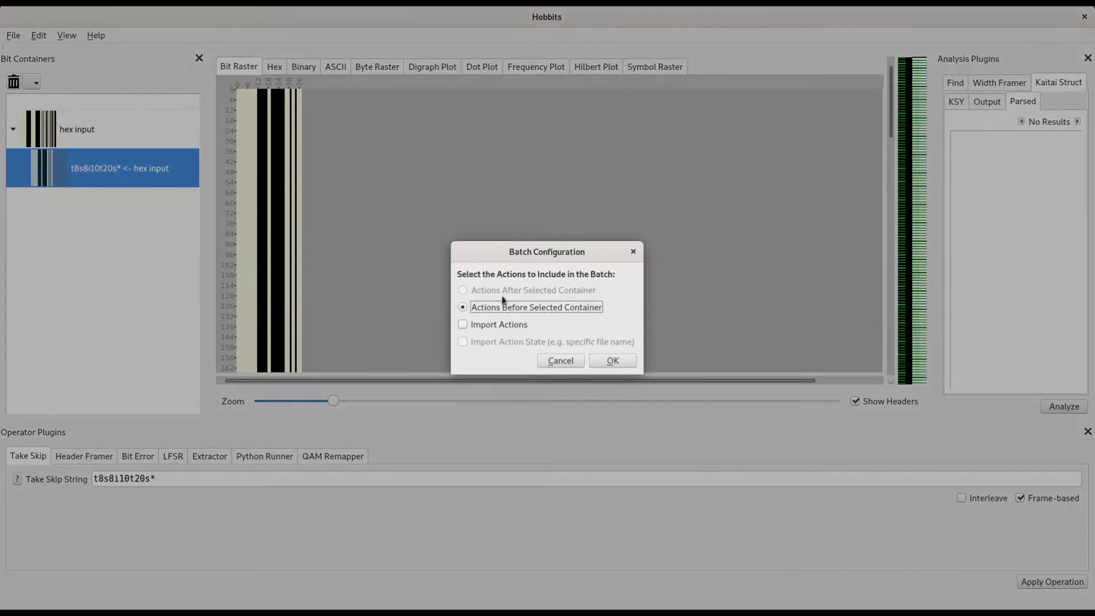
pyautogui.click(464, 326)
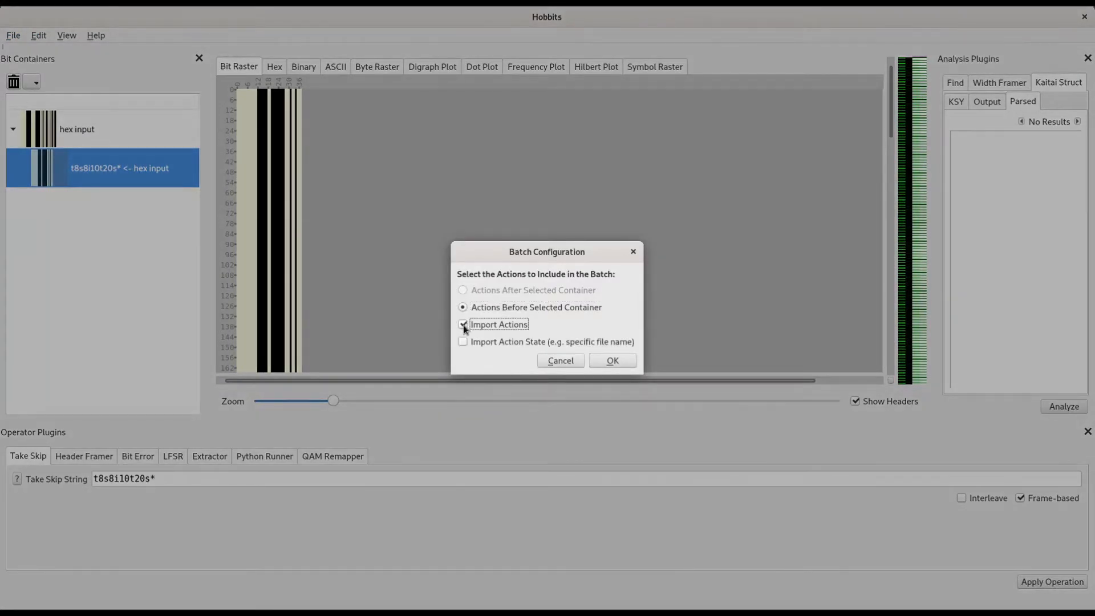
pyautogui.click(629, 361)
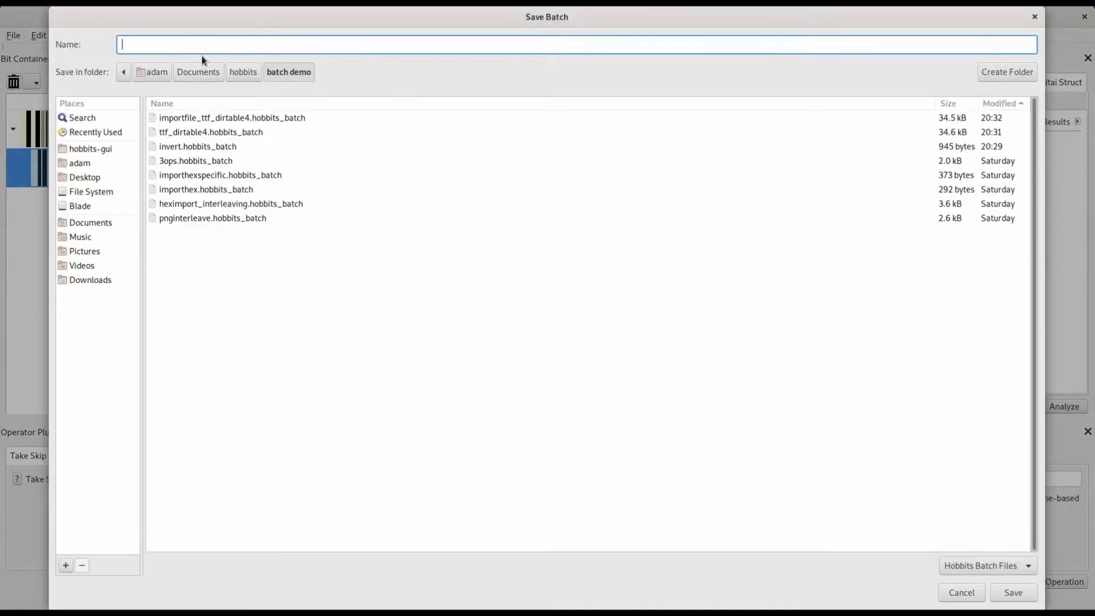
pyautogui.write('heximport')
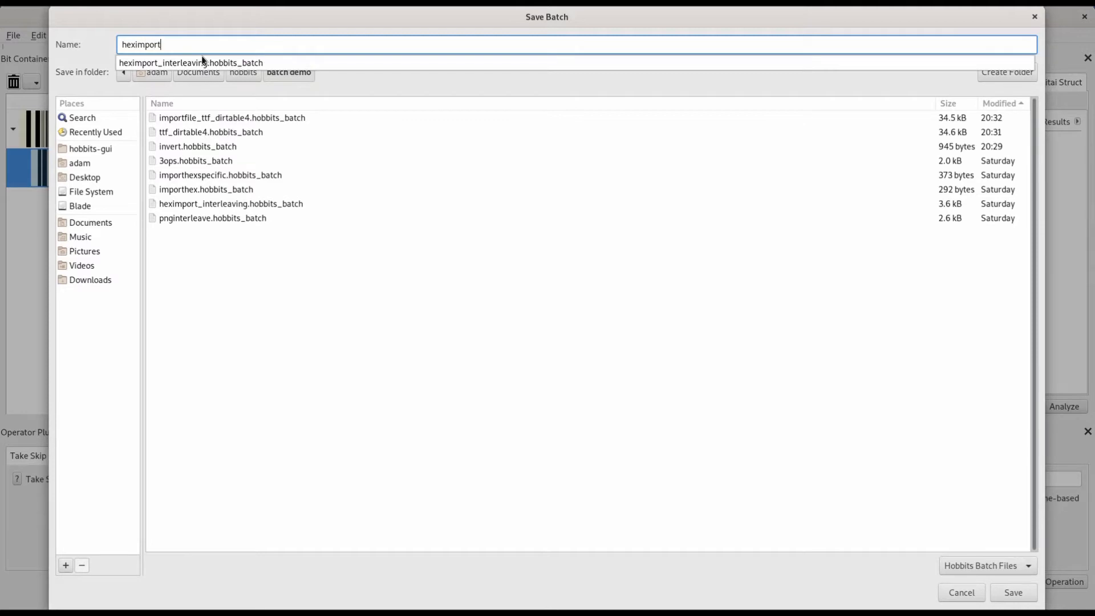
pyautogui.write('takeskip')
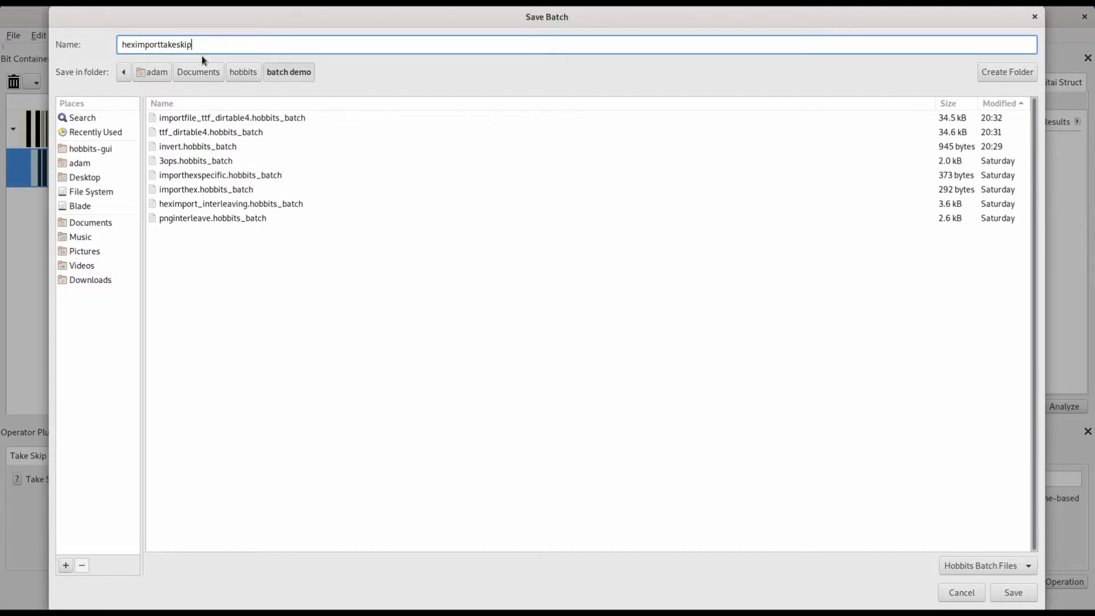
pyautogui.click(1007, 594)
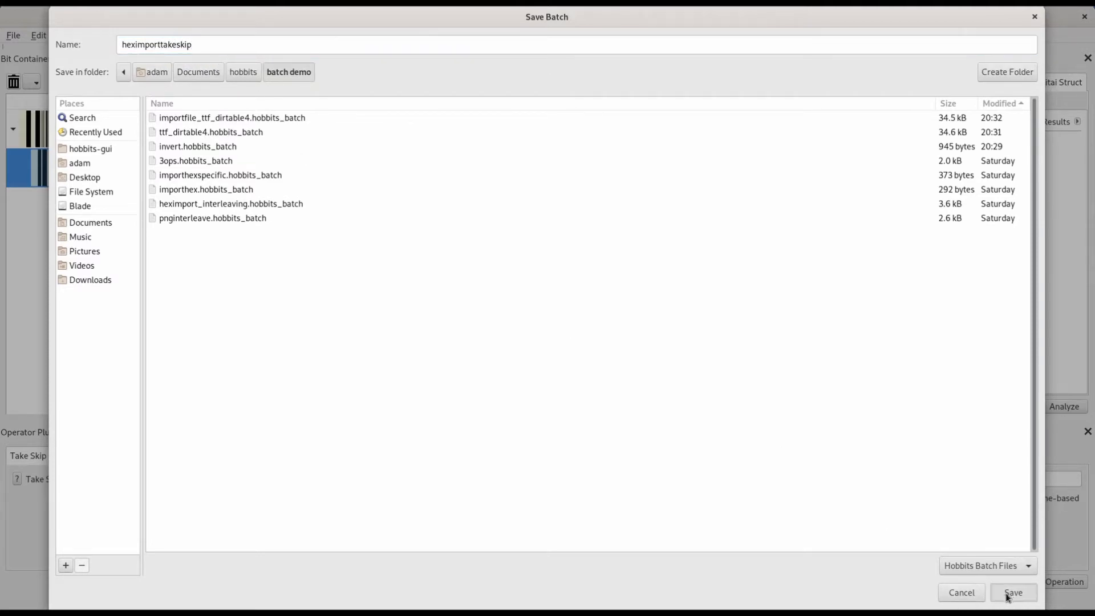
# Step: Apply the heximporttakeskip.hobbits_batch file
pyautogui.click(15, 36)
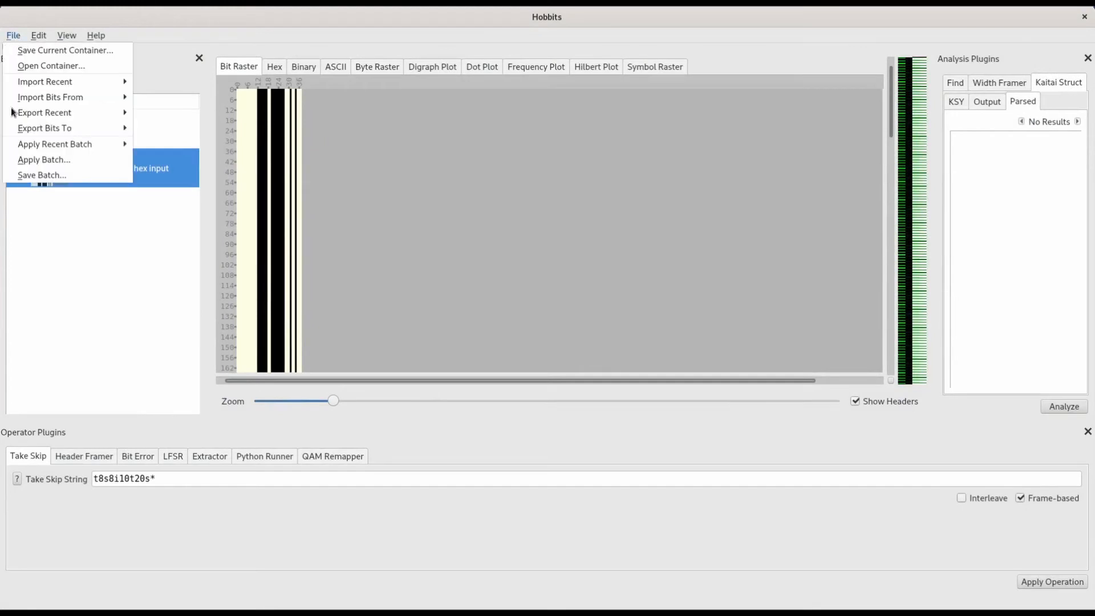
pyautogui.click(58, 165)
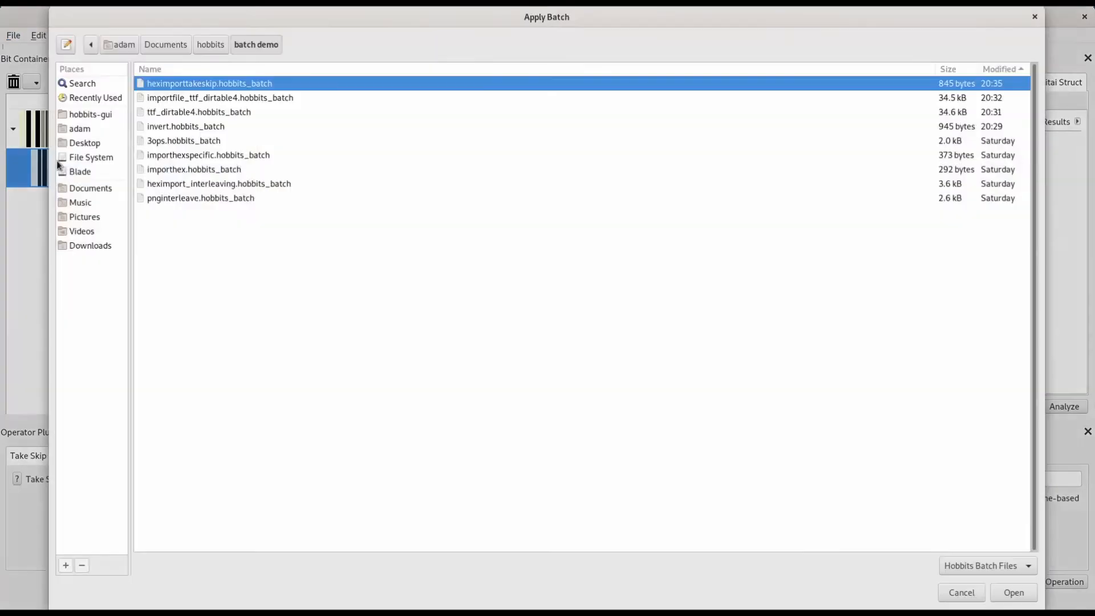
pyautogui.click(240, 84)
pyautogui.doubleClick(237, 84)
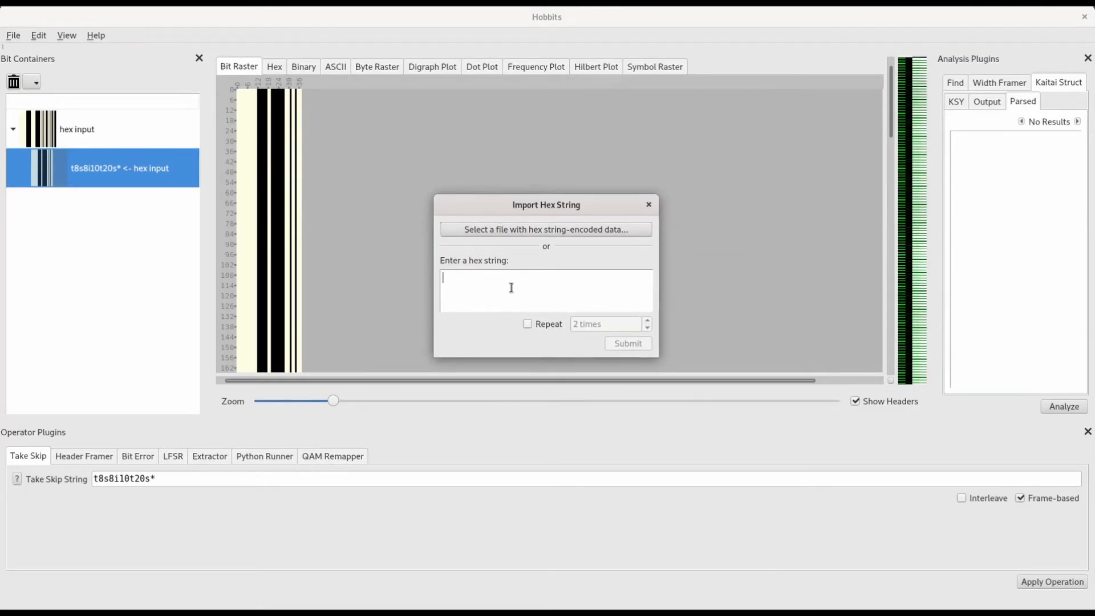
pyautogui.write('987654321')
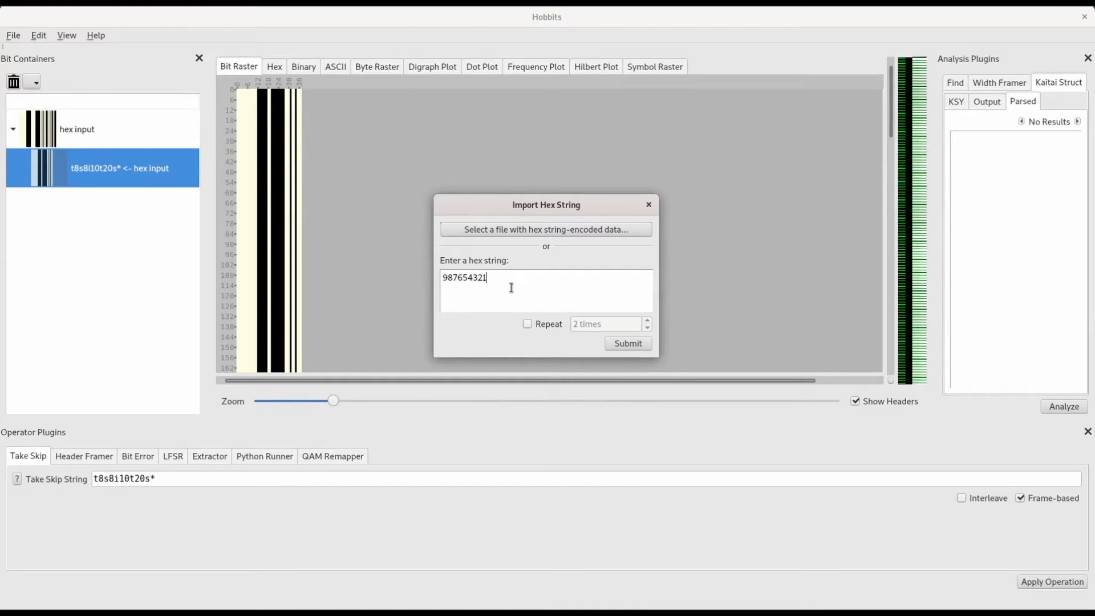
pyautogui.write('00000fffff')
pyautogui.click(545, 325)
pyautogui.click(575, 324)
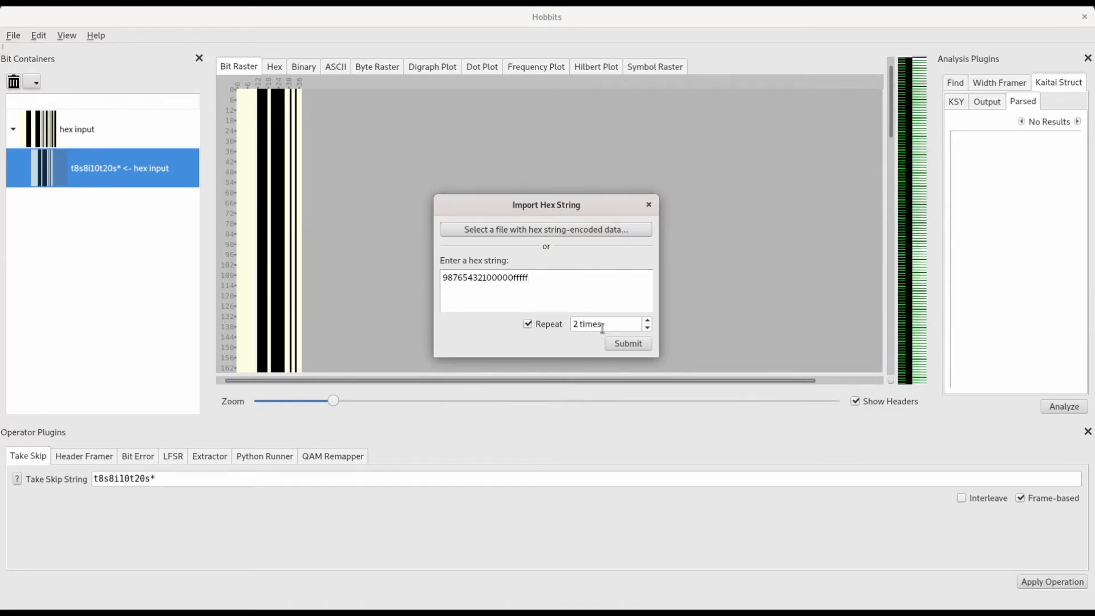
pyautogui.press('BackSpace')
pyautogui.write('30000')
pyautogui.click(629, 344)
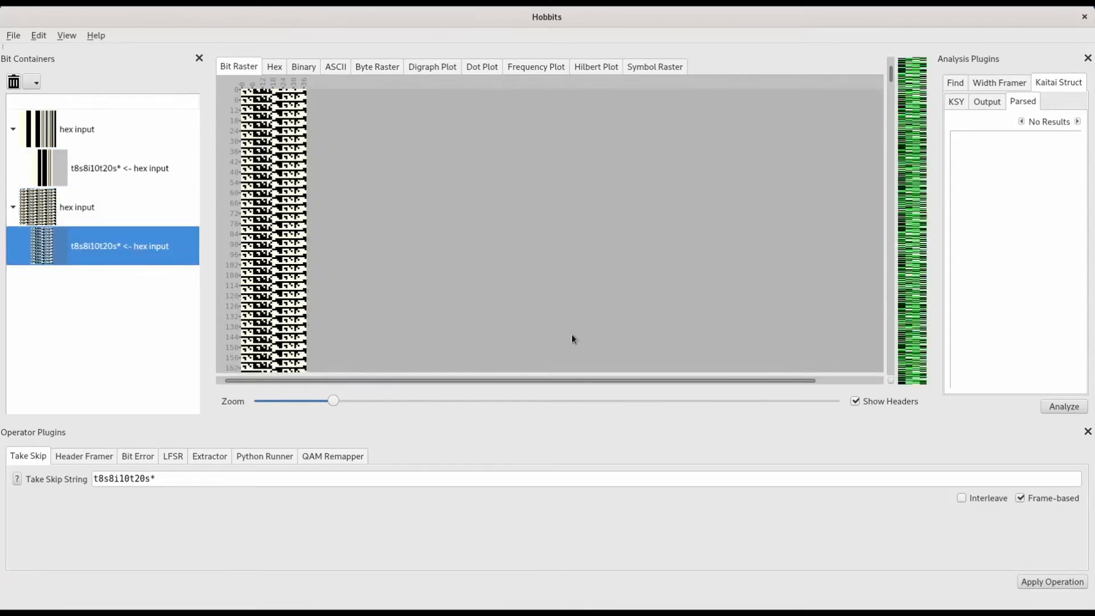
pyautogui.click(52, 209)
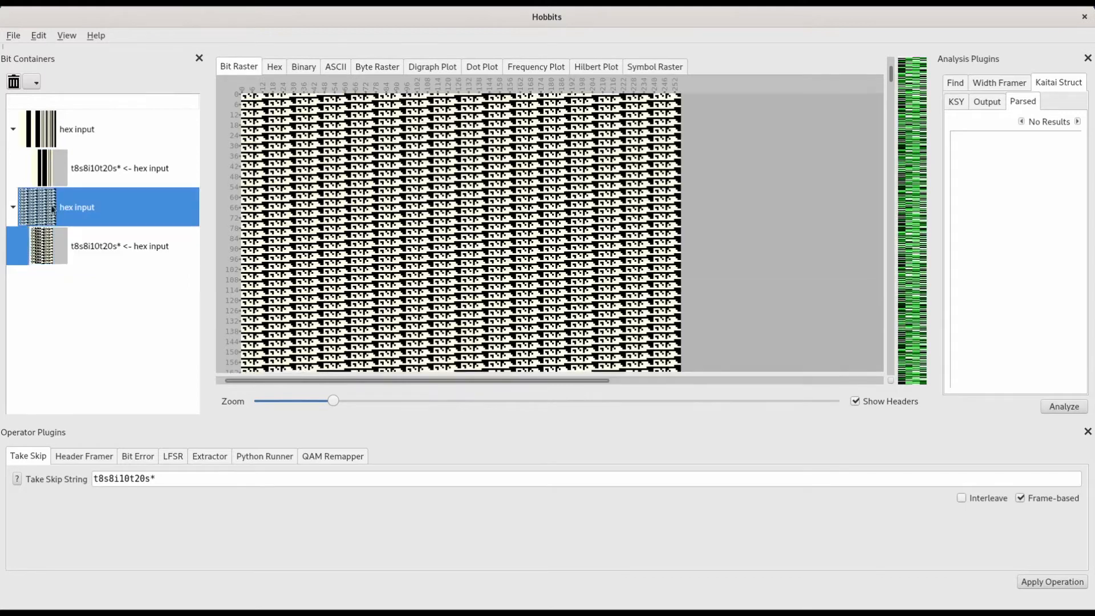
pyautogui.click(92, 244)
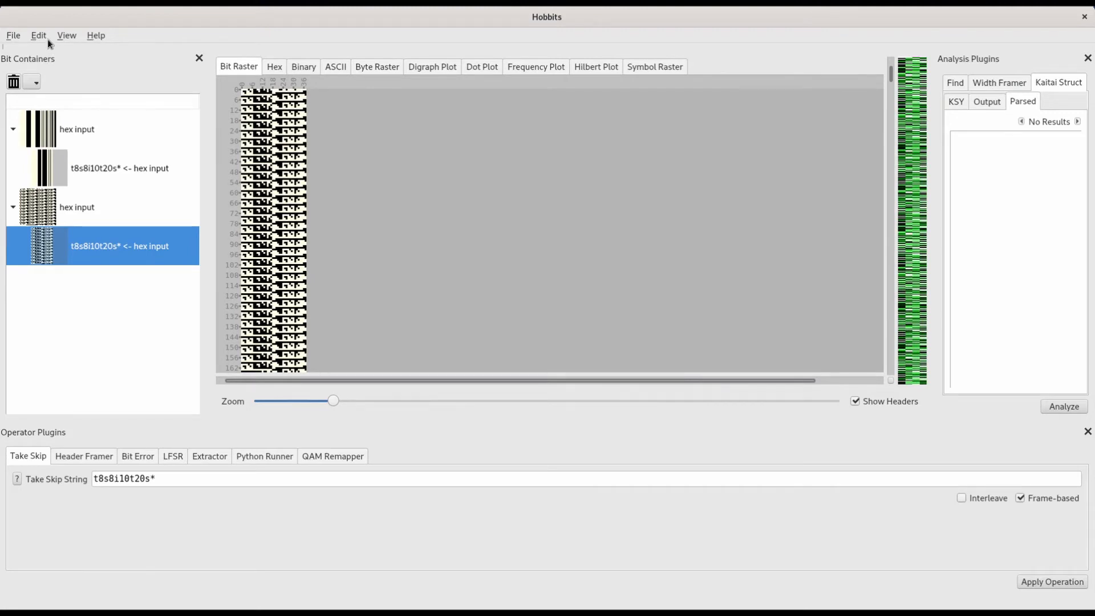
# Step: Save the actions before the Take Skip result, including import actions and their state, as a batch named stateheximporttakeskip.hobbits_batch
pyautogui.click(17, 38)
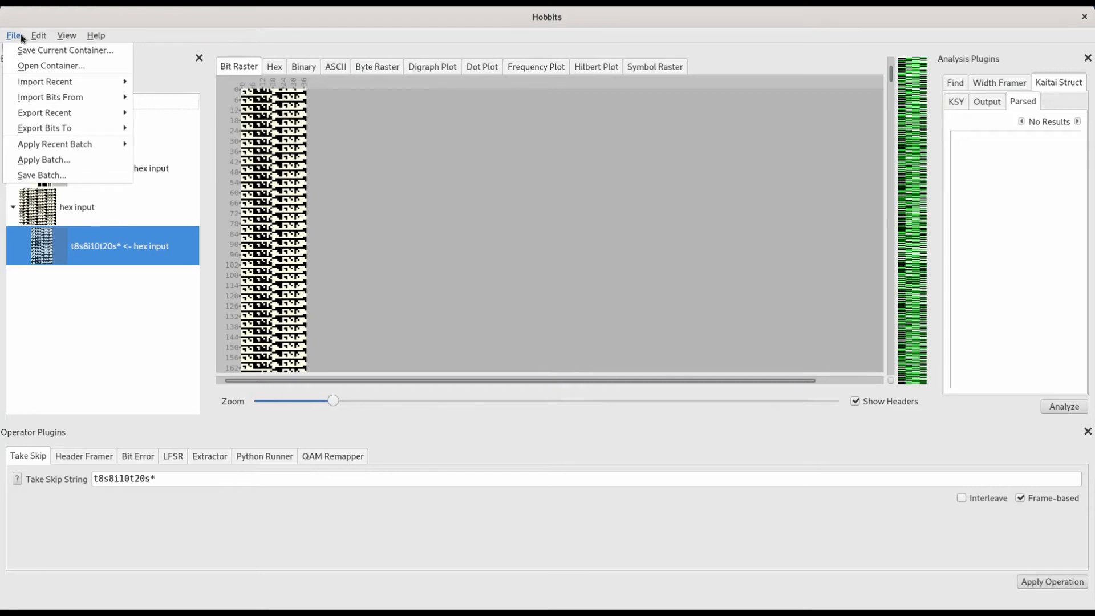
pyautogui.click(53, 175)
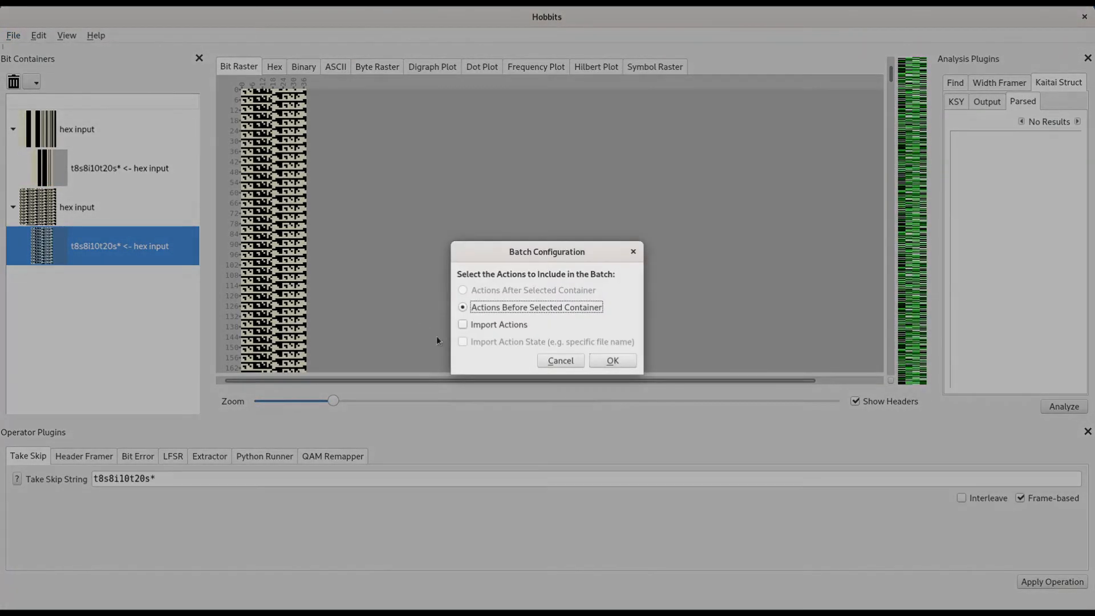
pyautogui.click(474, 324)
pyautogui.click(468, 345)
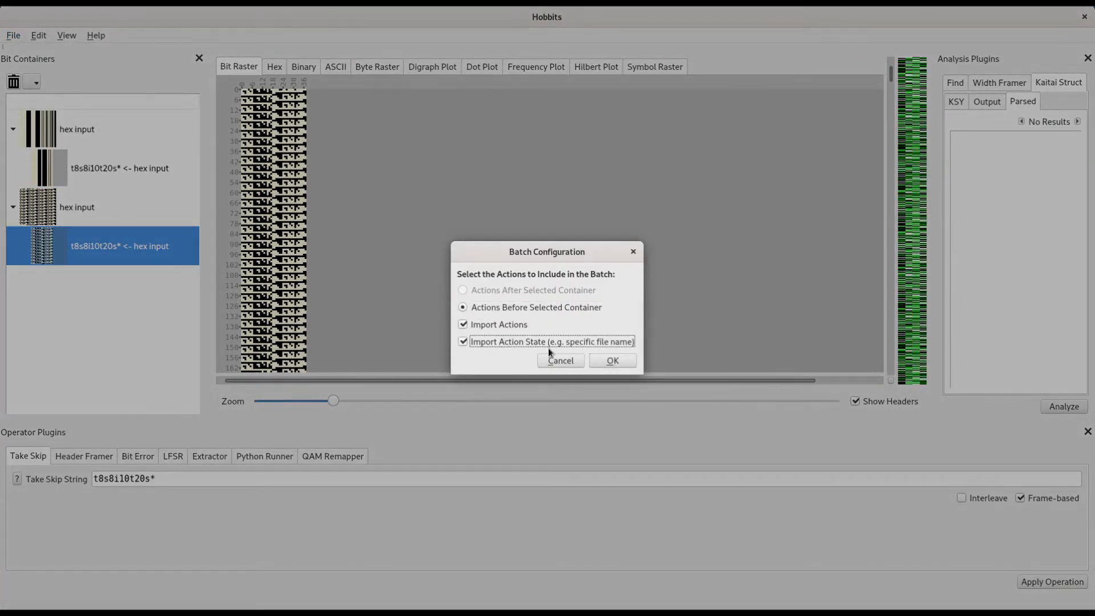
pyautogui.click(609, 360)
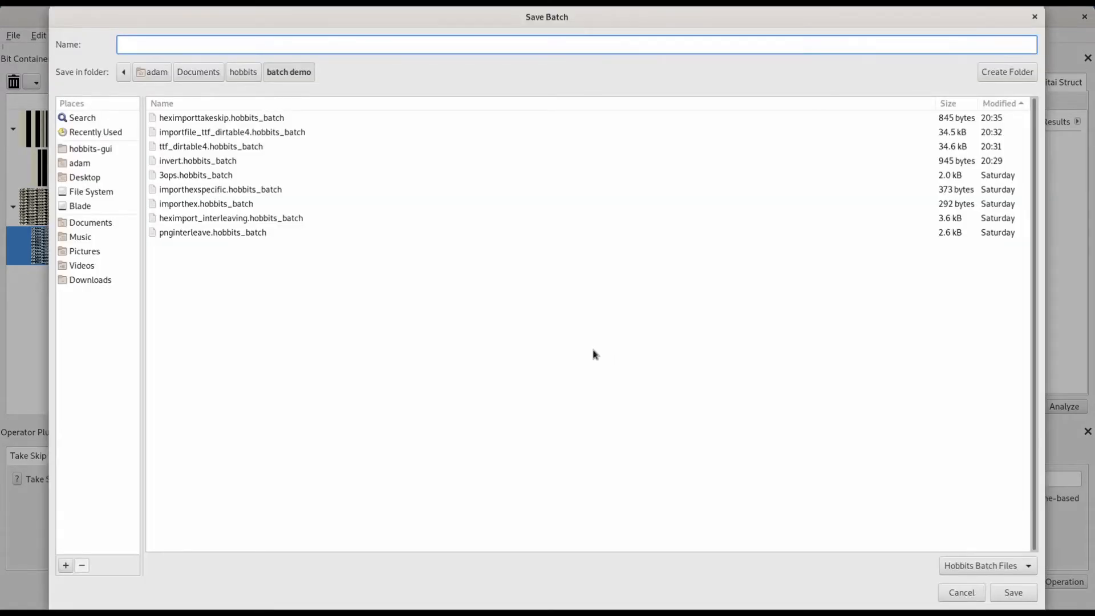
pyautogui.click(221, 118)
pyautogui.click(122, 46)
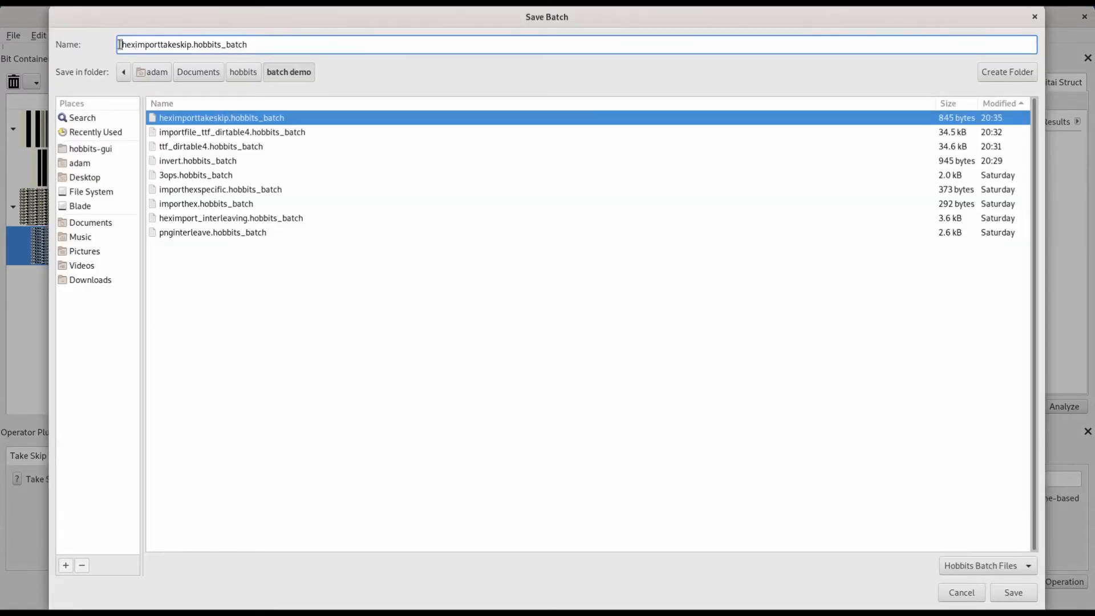
pyautogui.write('sta')
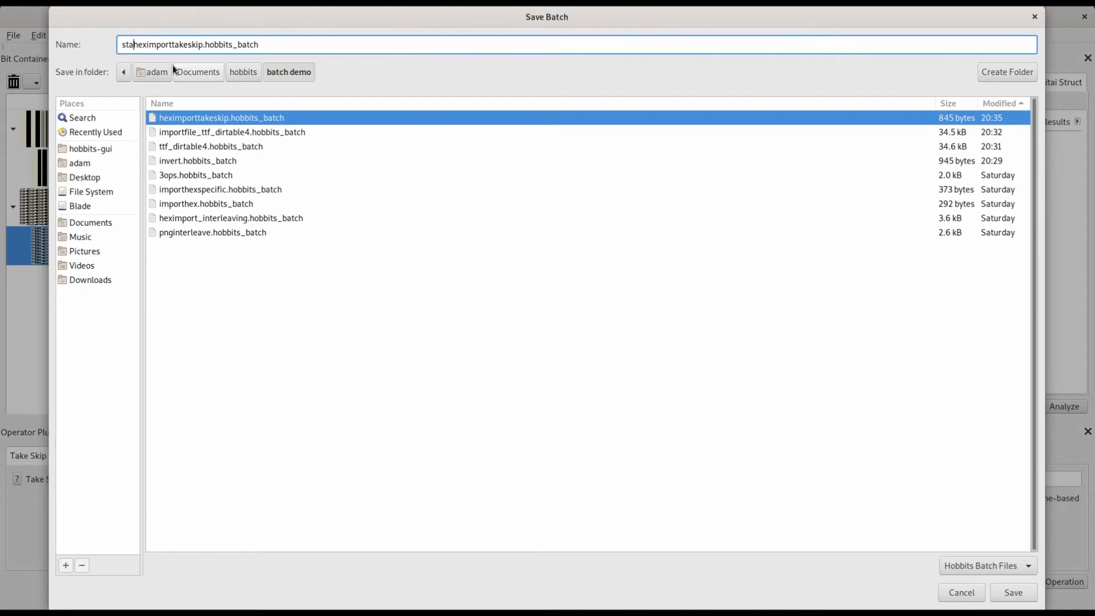
pyautogui.write('te')
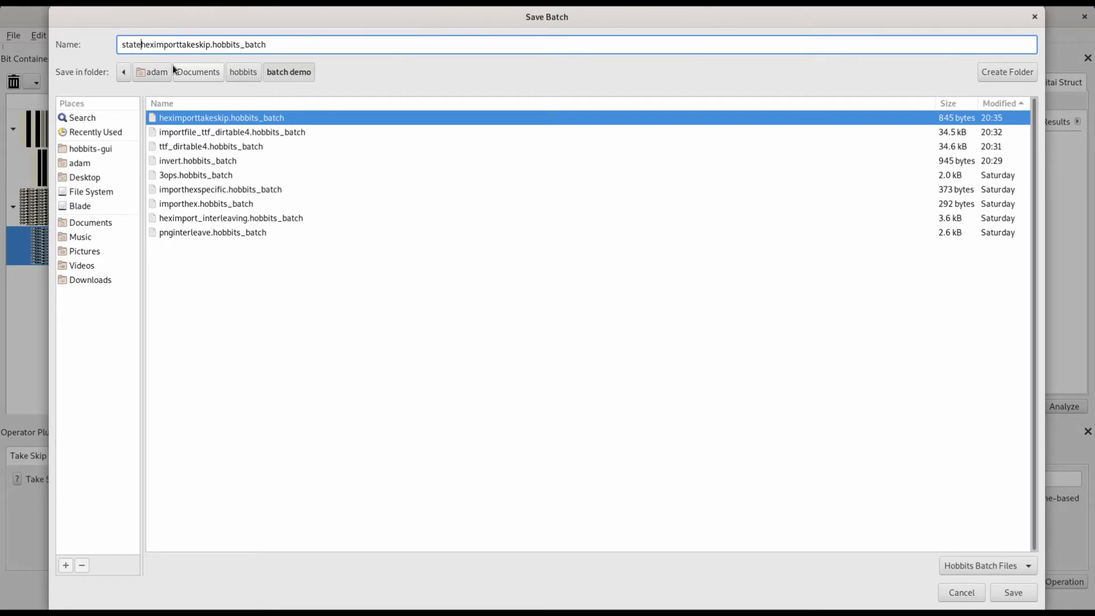
pyautogui.click(1013, 591)
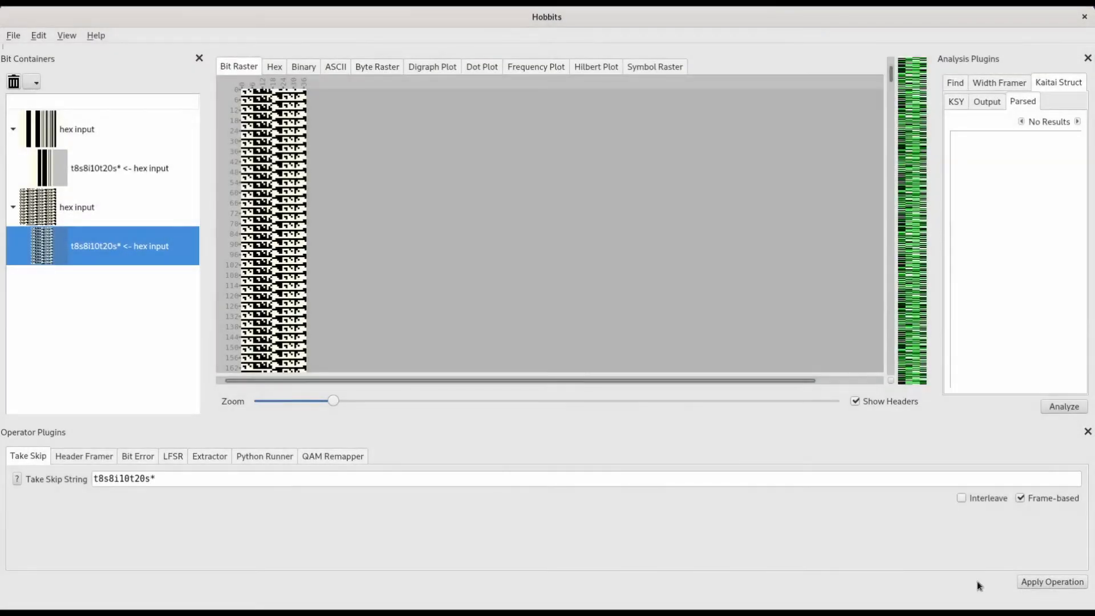
# Step: Apply the stateheximporttakeskip.hobbits_batch file and display the second hex input container
pyautogui.click(16, 38)
pyautogui.click(51, 155)
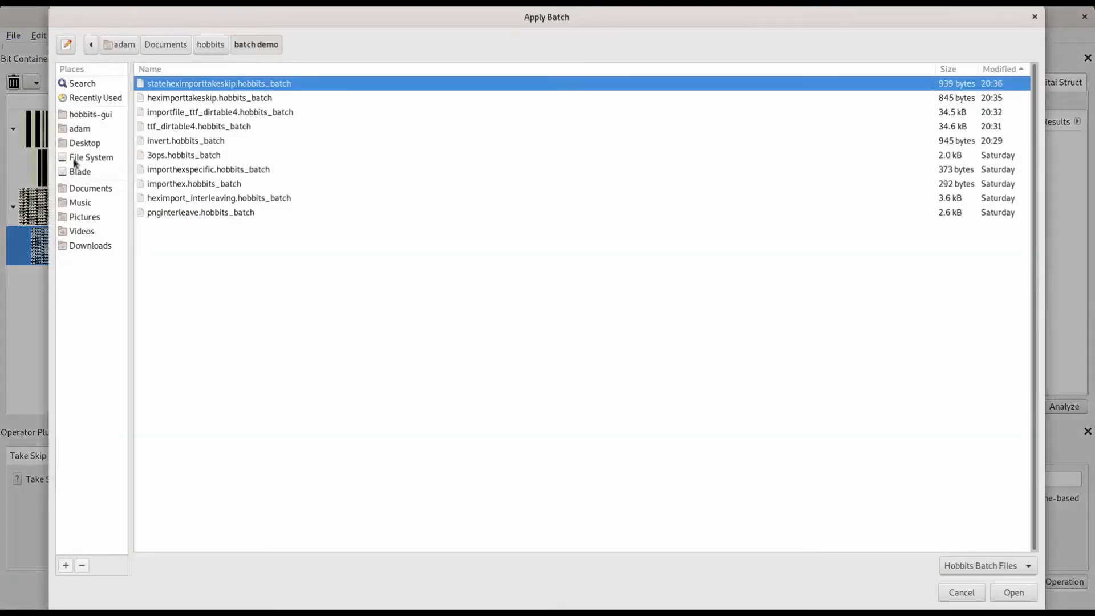
pyautogui.doubleClick(199, 84)
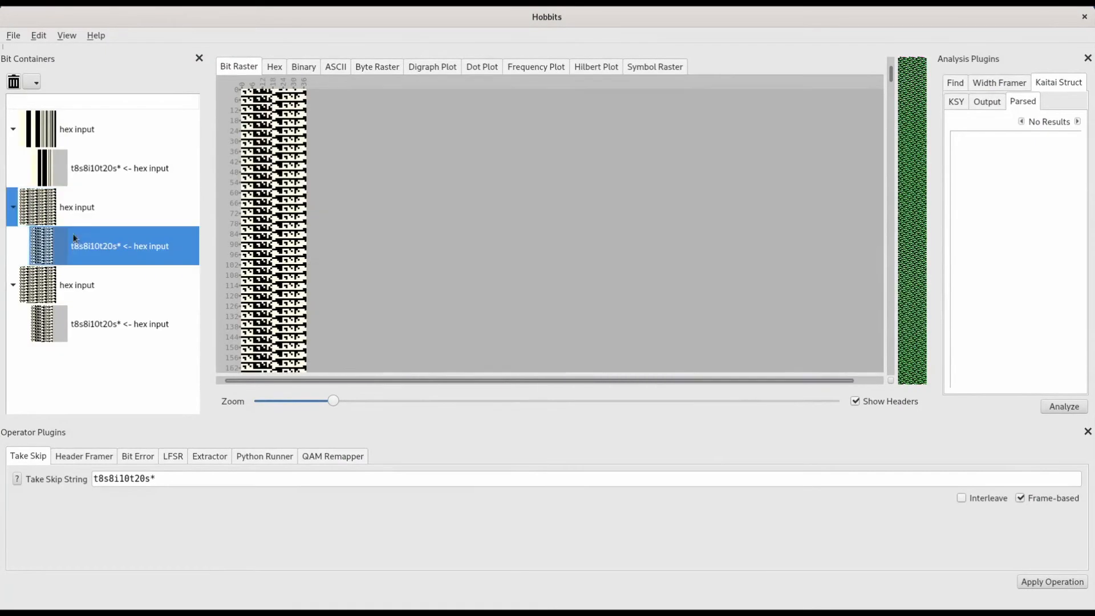
pyautogui.click(78, 208)
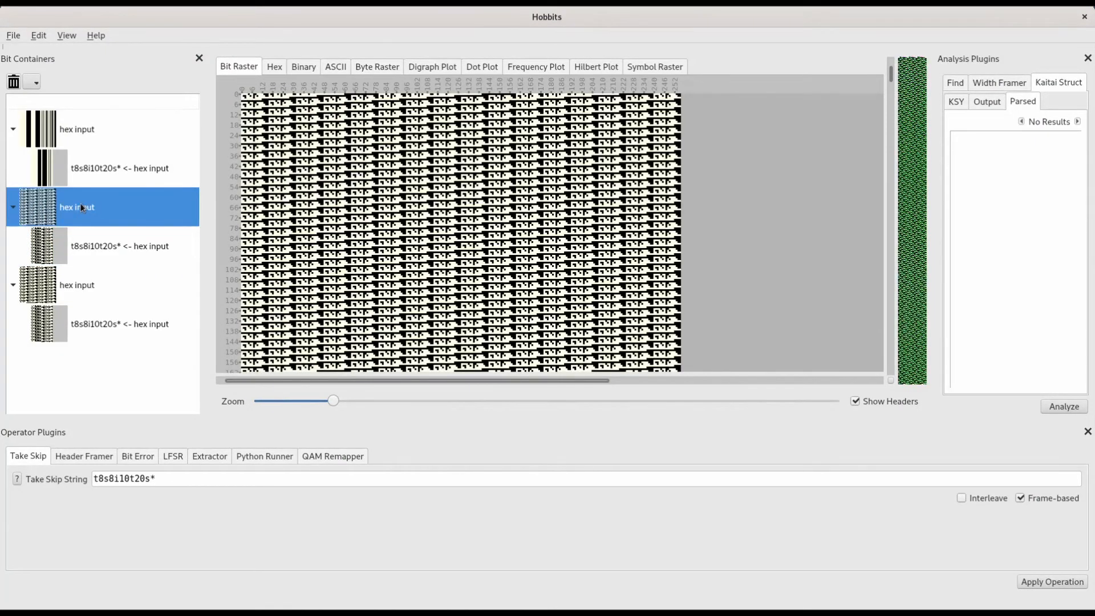
# Step: Remove all bit containers and apply the stateheximporttakeskip.hobbits_batch file to the empty workspace
pyautogui.click(35, 83)
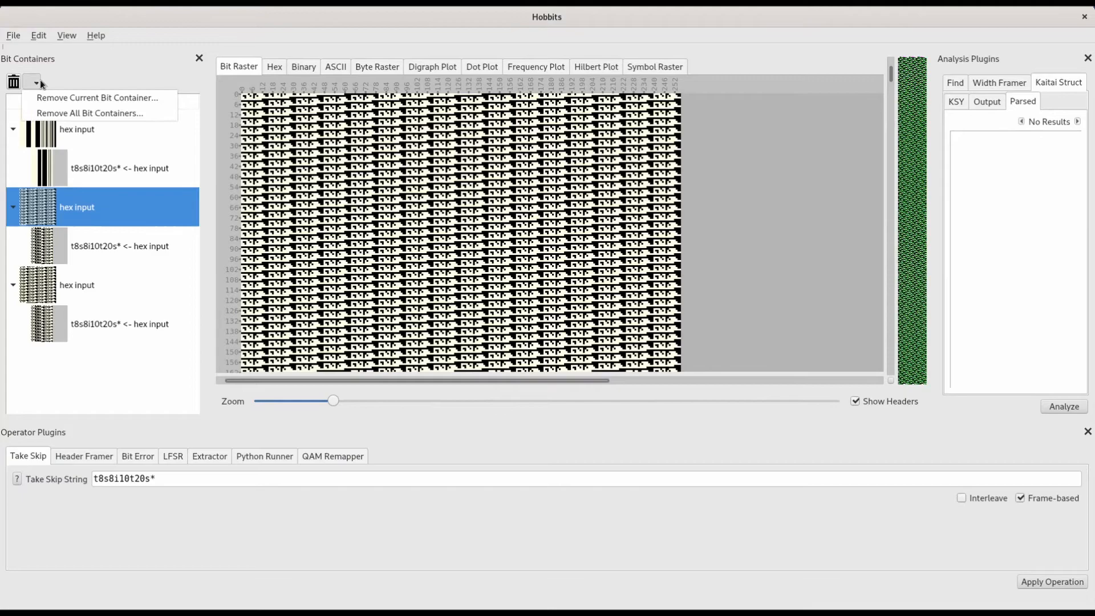
pyautogui.click(61, 114)
pyautogui.click(636, 326)
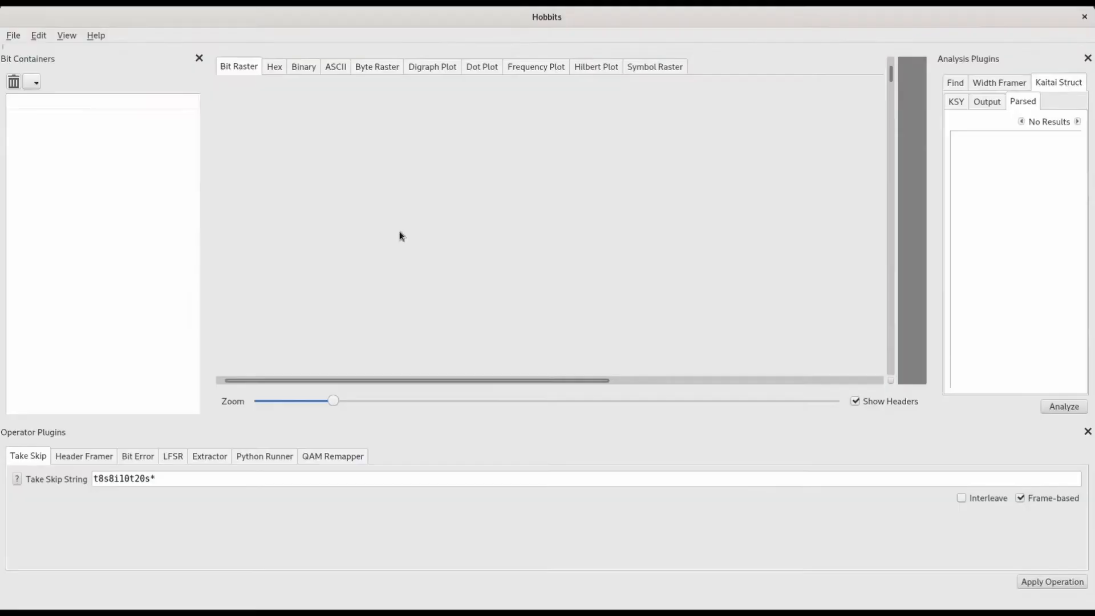
pyautogui.click(13, 37)
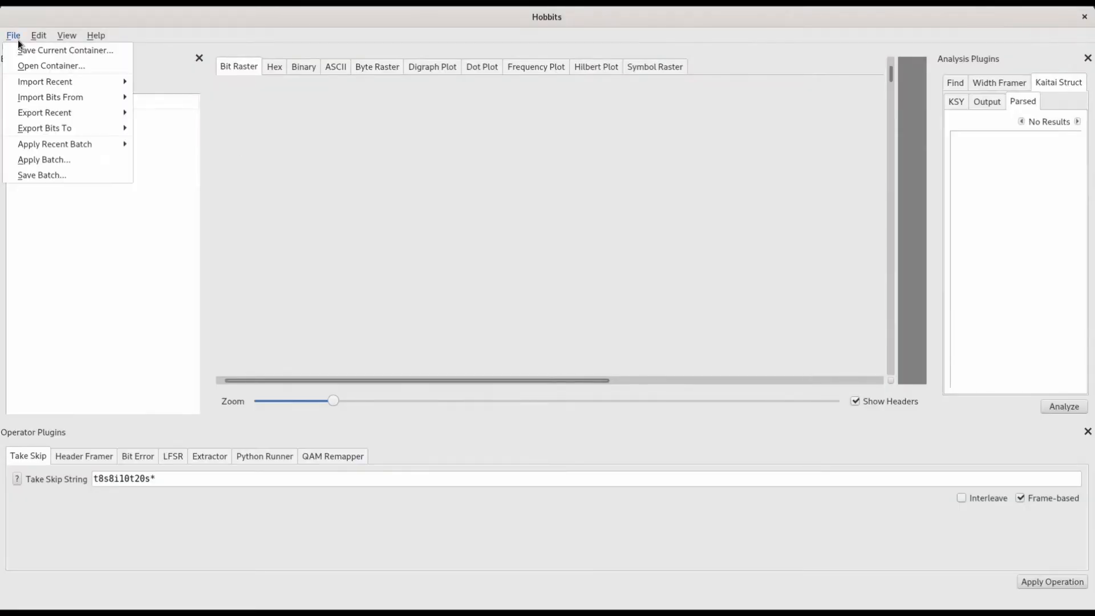
pyautogui.click(44, 161)
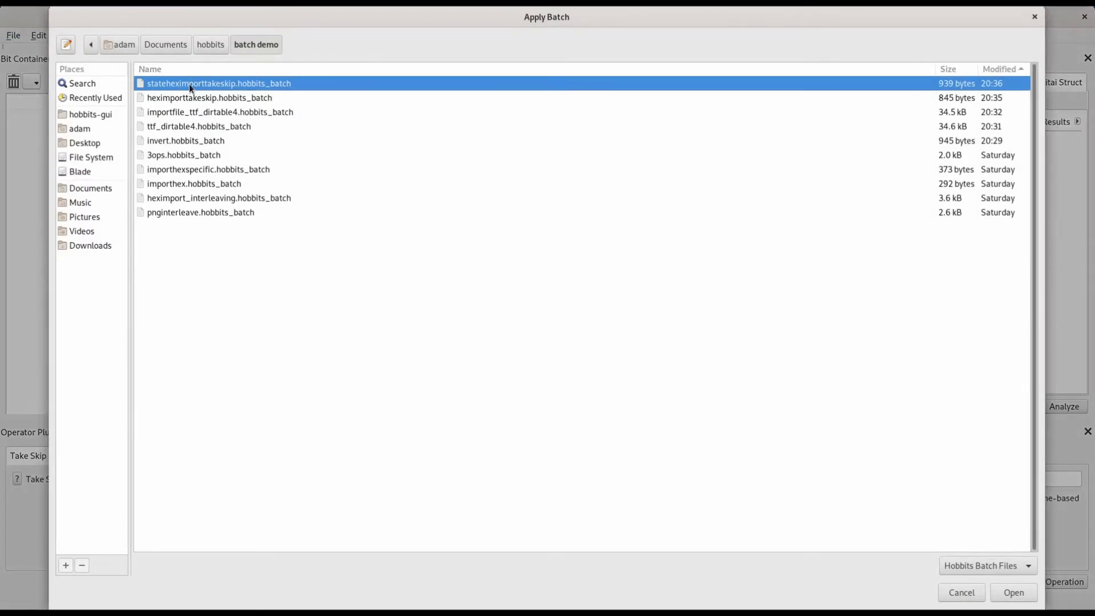
pyautogui.doubleClick(189, 84)
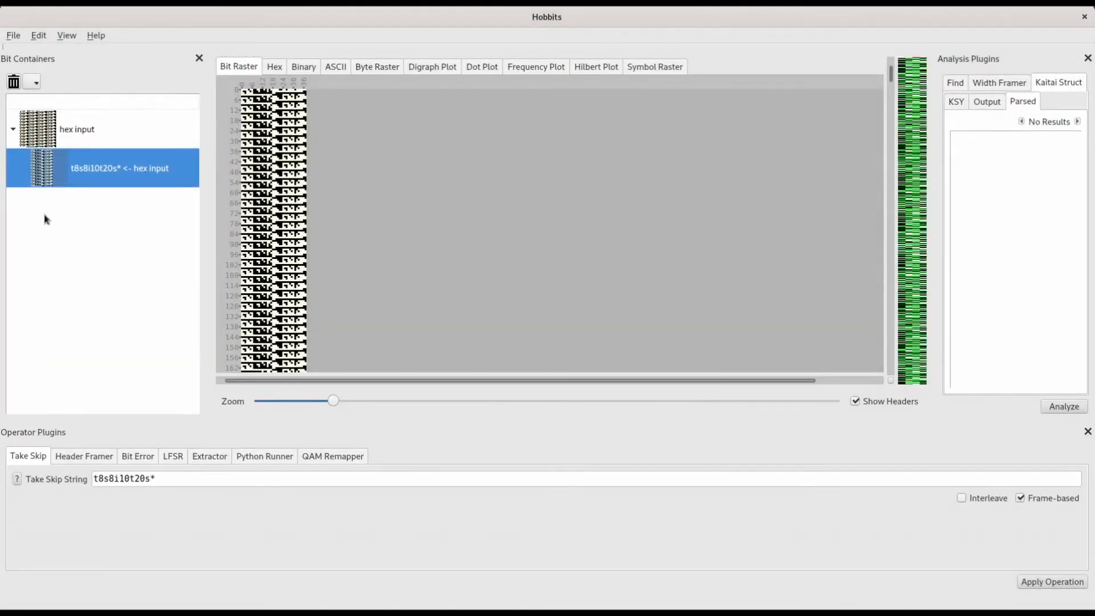
pyautogui.click(13, 36)
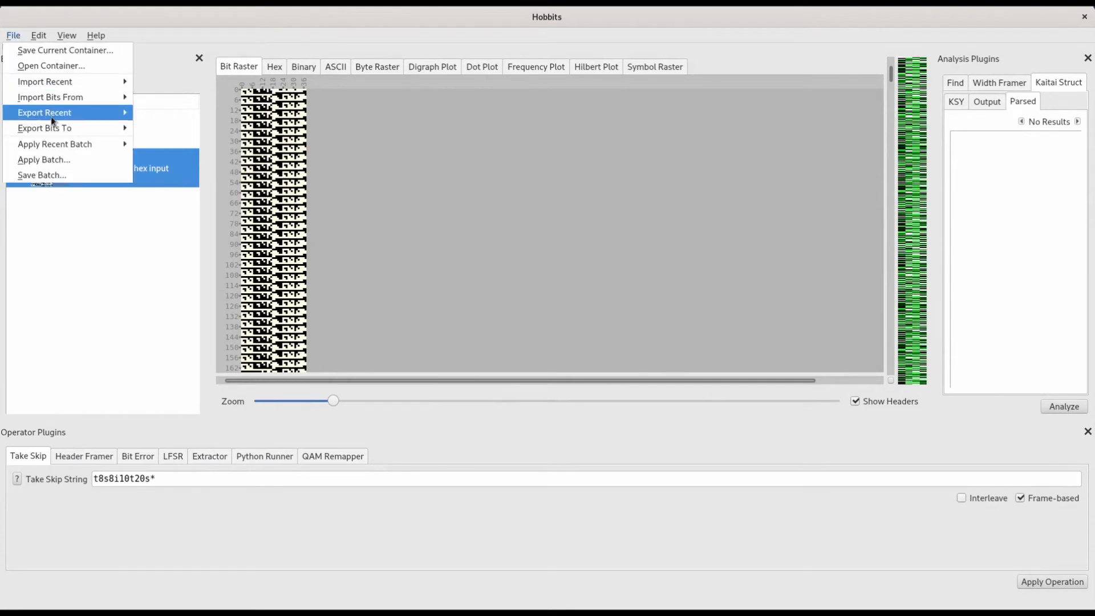
pyautogui.moveTo(56, 94)
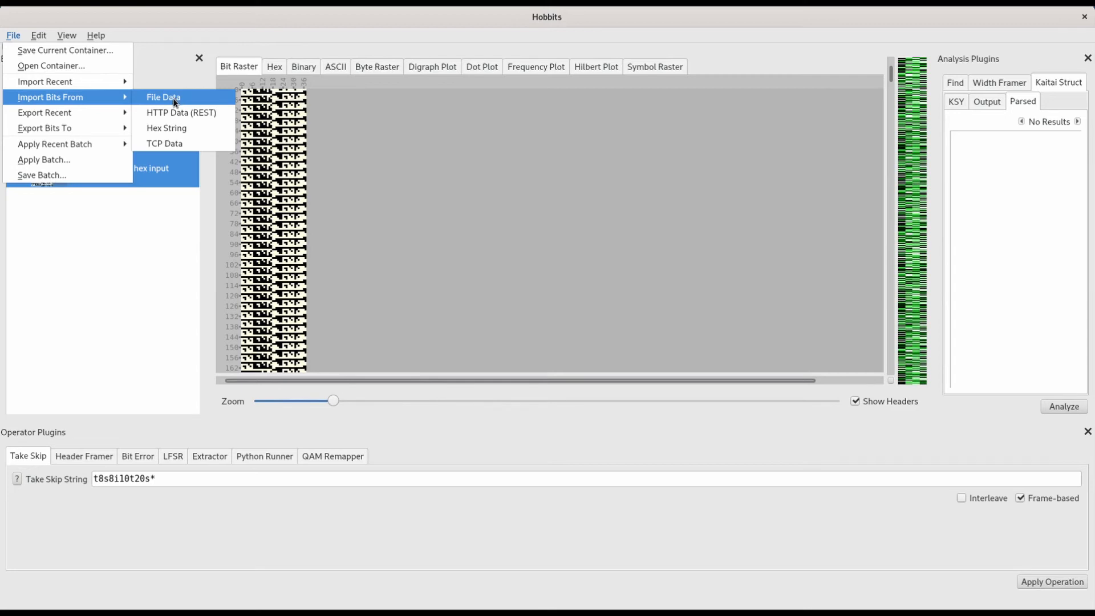
pyautogui.click(13, 35)
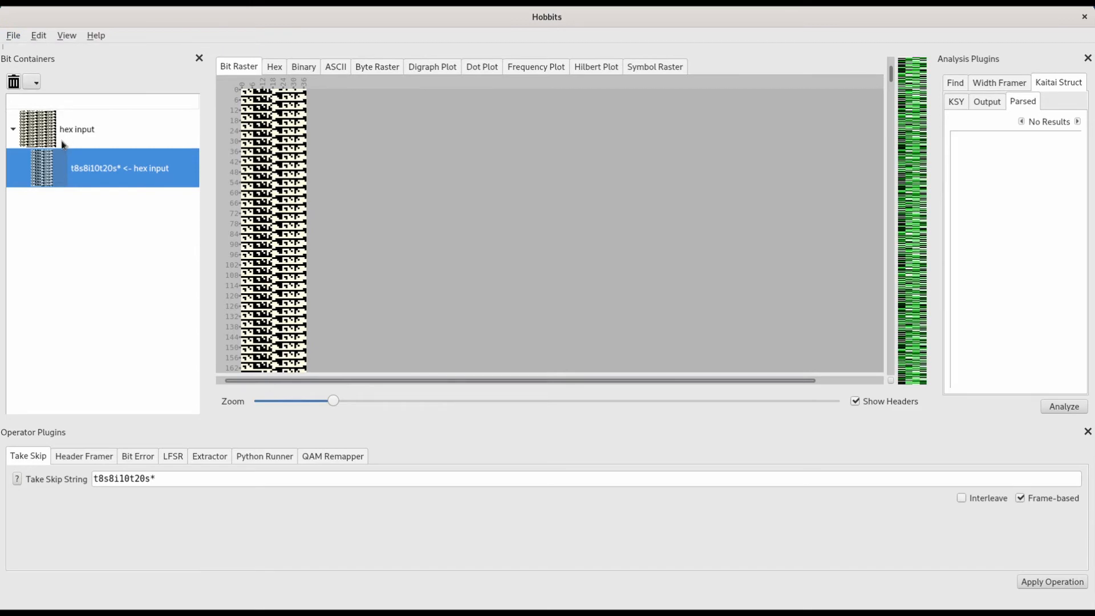
# Step: Compare the hex input container with its t8s8i10t20s* Take Skip result
pyautogui.click(61, 140)
pyautogui.click(62, 171)
pyautogui.click(62, 141)
pyautogui.click(73, 167)
# Step: Import the recent file alagard.ttf and apply a Take Skip operation to it with the string i* and Frame-based disabled
pyautogui.click(12, 35)
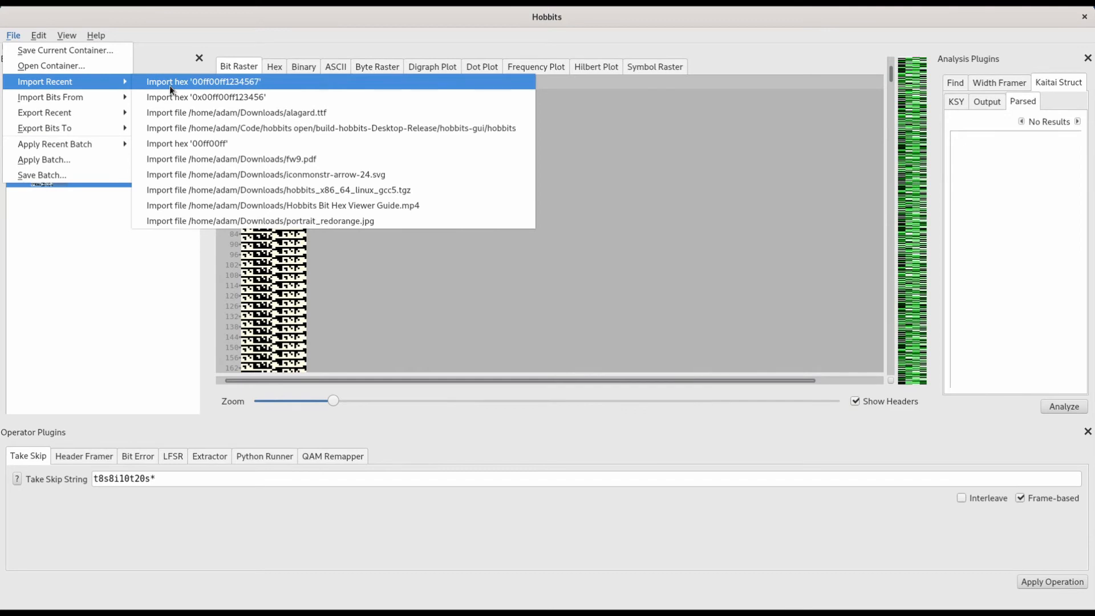
pyautogui.click(305, 115)
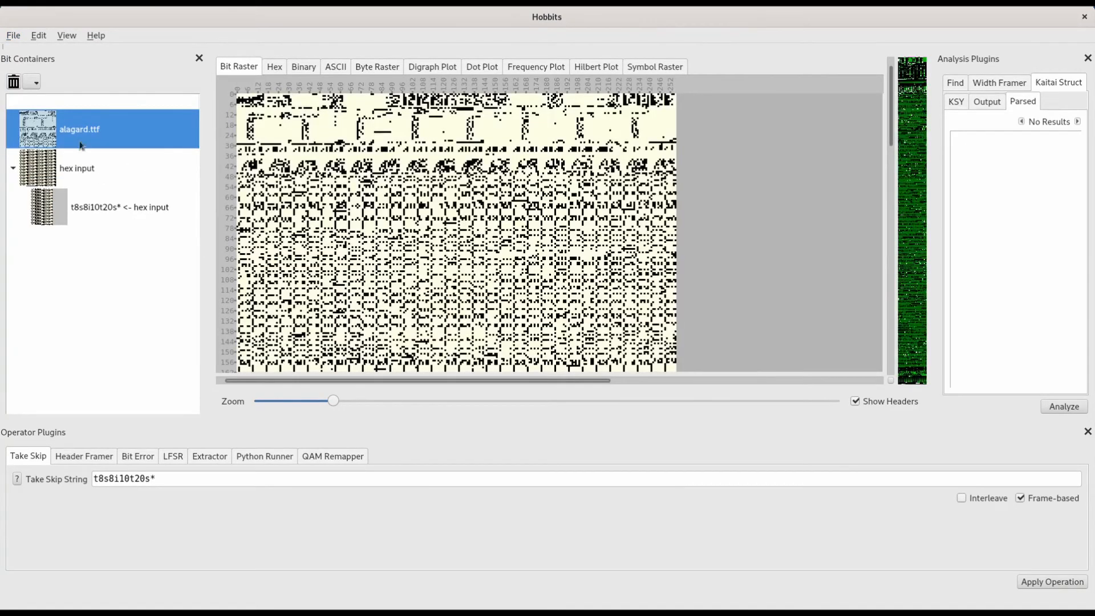
pyautogui.moveTo(164, 482); pyautogui.dragTo(13, 472)
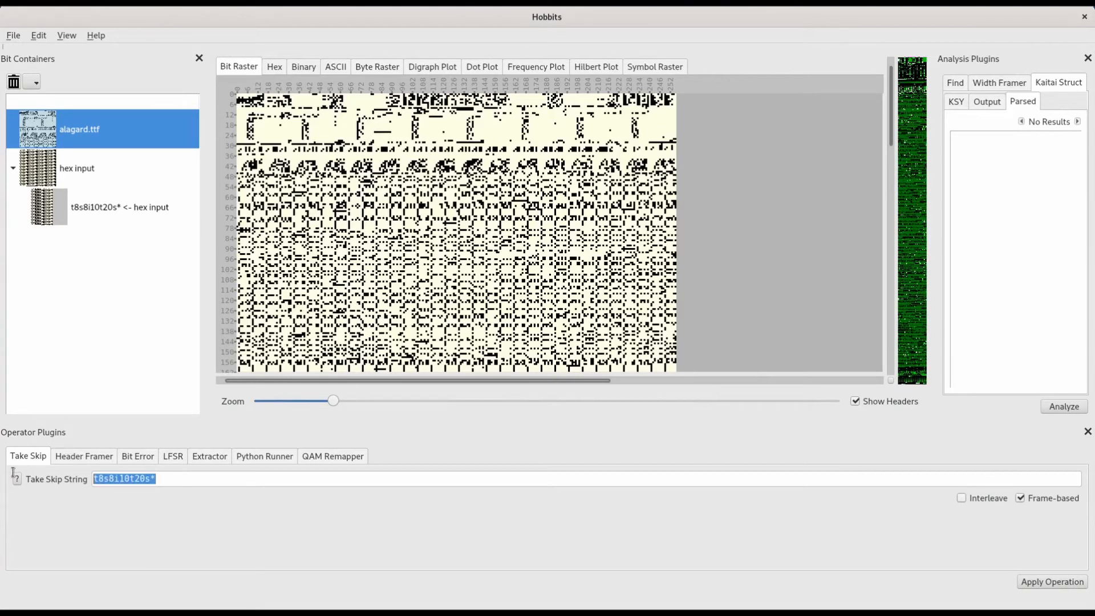
pyautogui.write('i*')
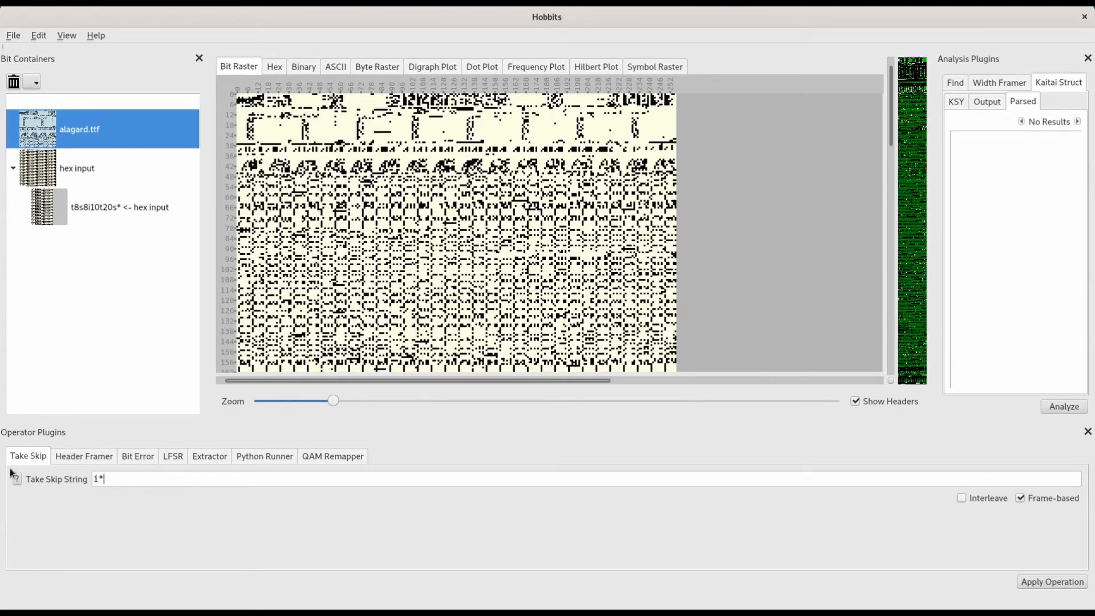
pyautogui.click(1020, 497)
pyautogui.click(1047, 581)
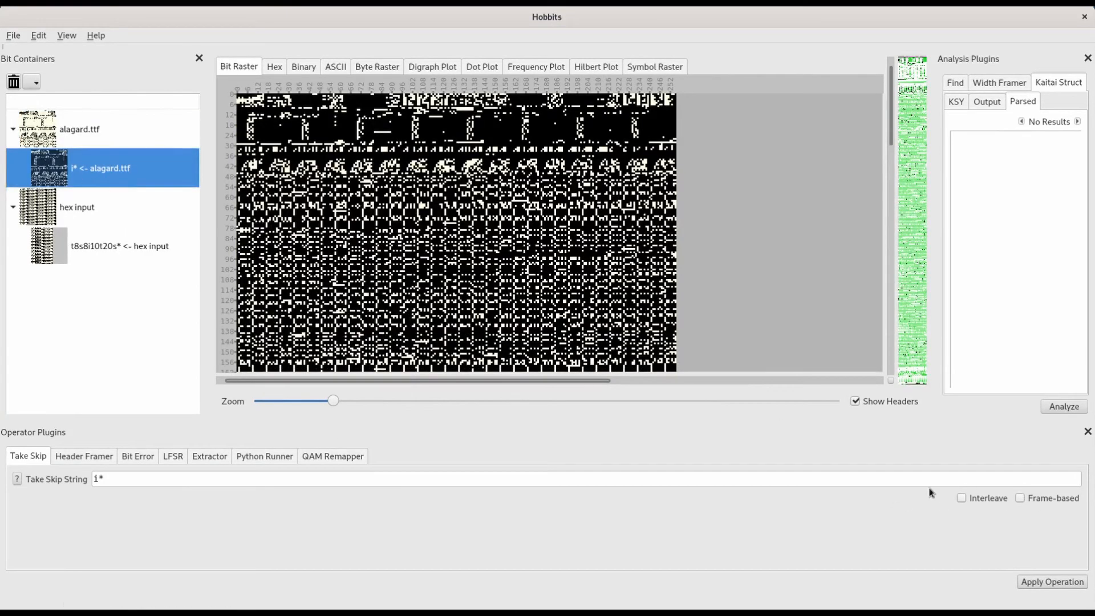
# Step: Apply an interleaved Take Skip operation with the string t8 to the i* <- alagard.ttf and t8s8i10t20s* <- hex input containers
pyautogui.click(962, 498)
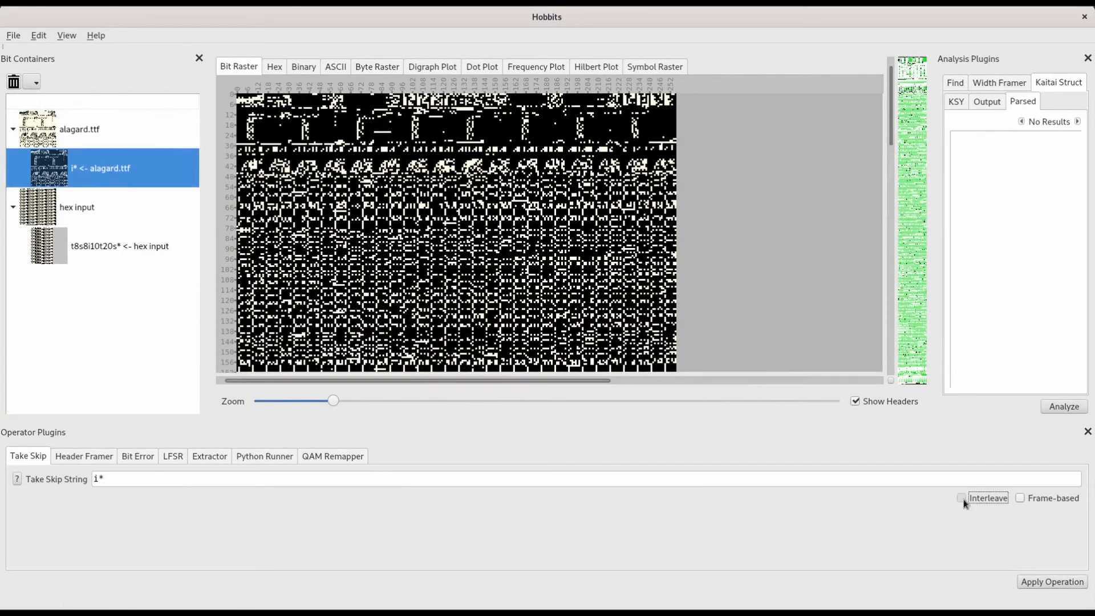
pyautogui.click(876, 476)
pyautogui.press('BackSpace')
pyautogui.press('BackSpace')
pyautogui.write('t8')
pyautogui.click(1061, 580)
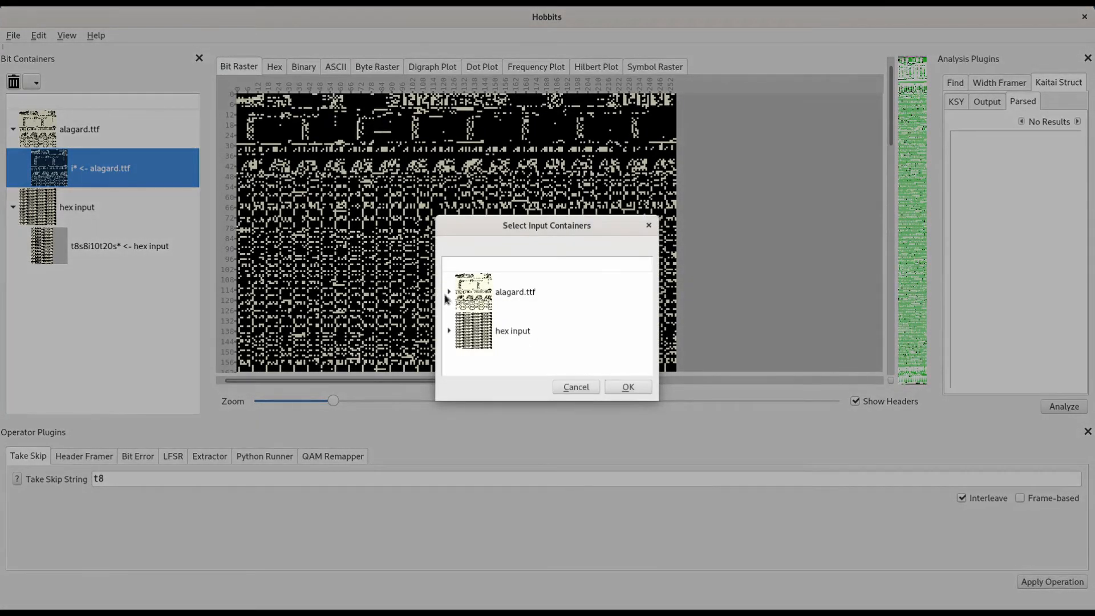
pyautogui.click(449, 292)
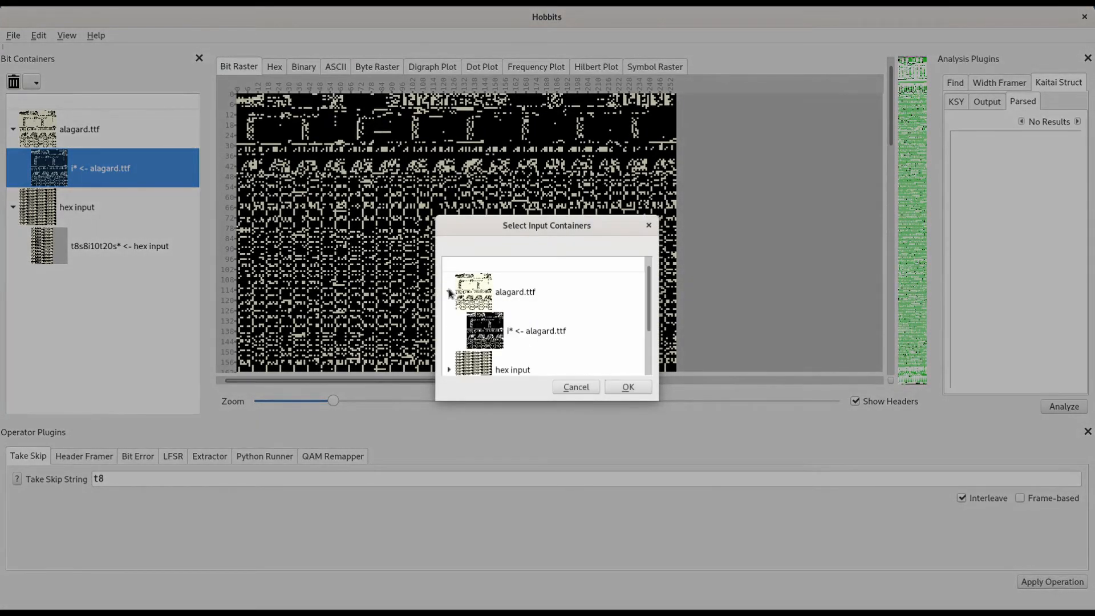
pyautogui.click(540, 333)
pyautogui.scroll(-1, 631, 371)
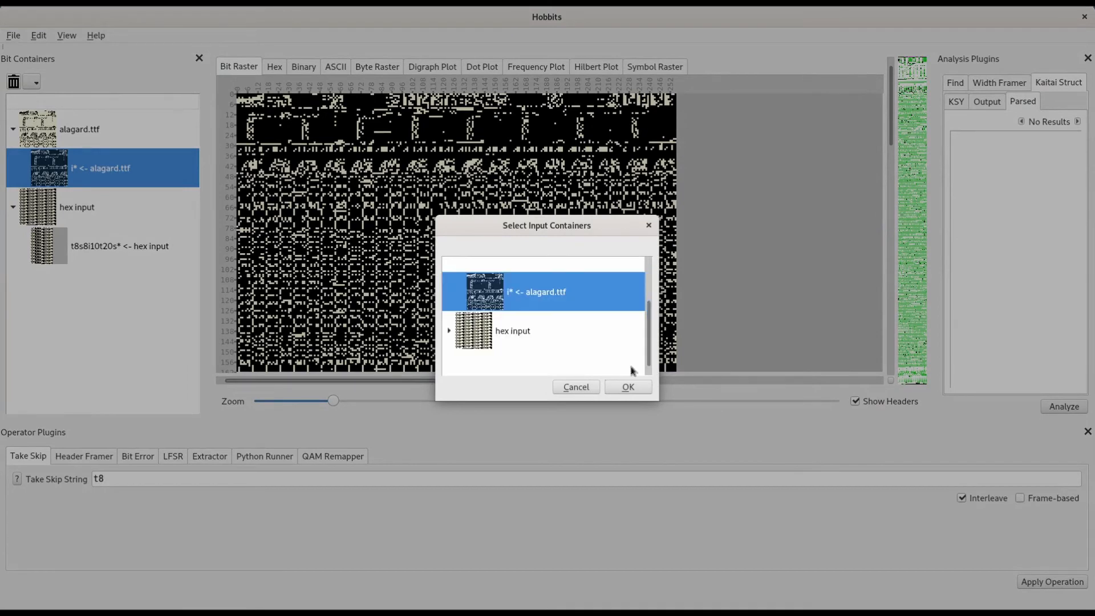
pyautogui.click(449, 331)
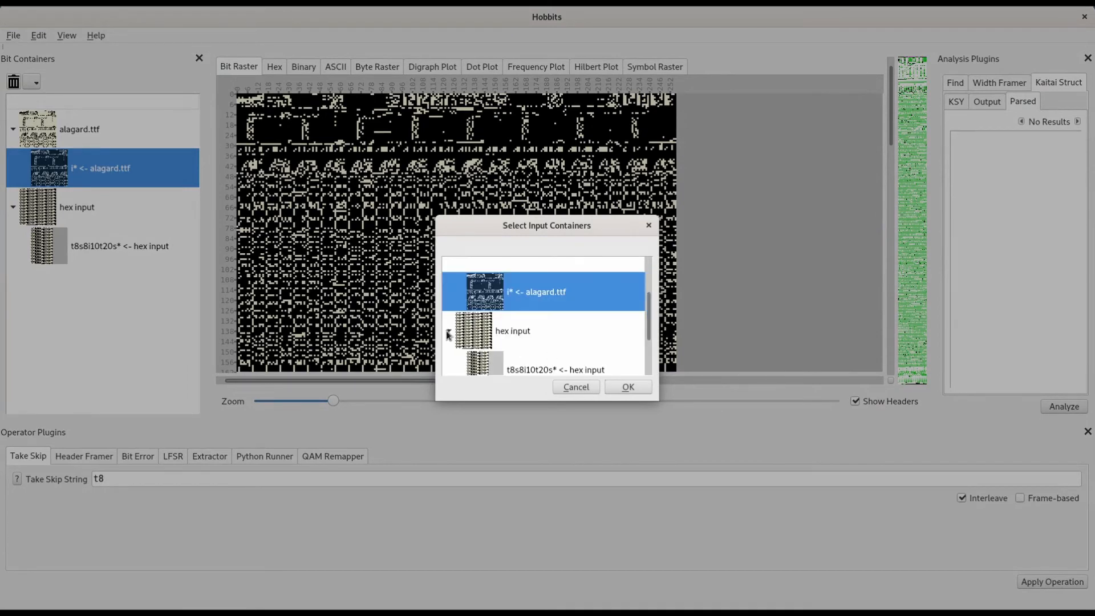
pyautogui.click(525, 365)
pyautogui.click(632, 389)
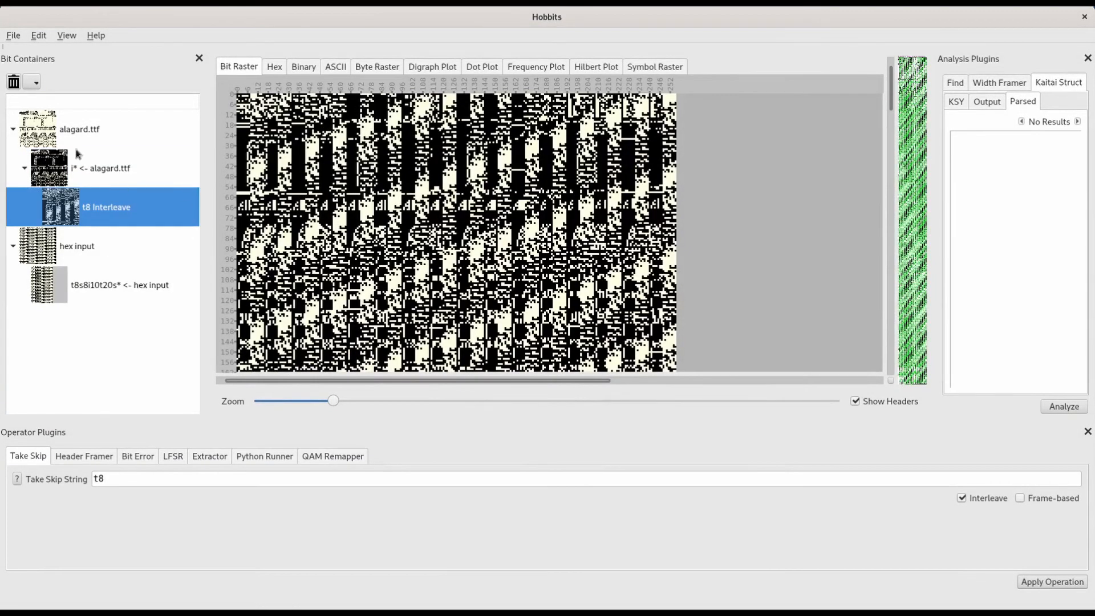
# Step: Save the actions before the t8 Interleave container, including import actions and their state, as a batch named eirdinterleave
pyautogui.click(16, 36)
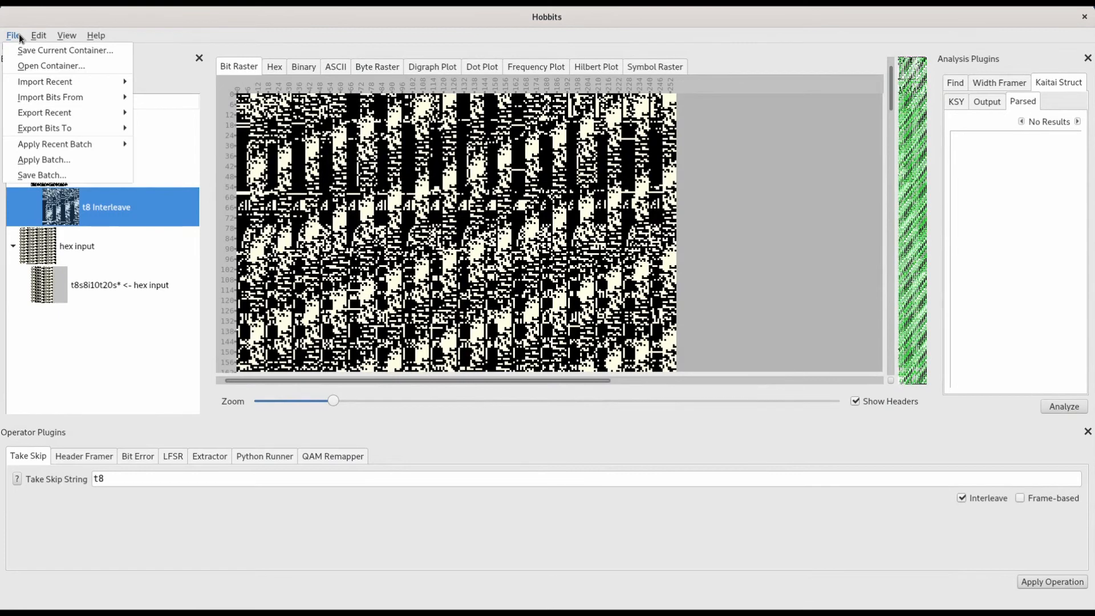
pyautogui.click(52, 177)
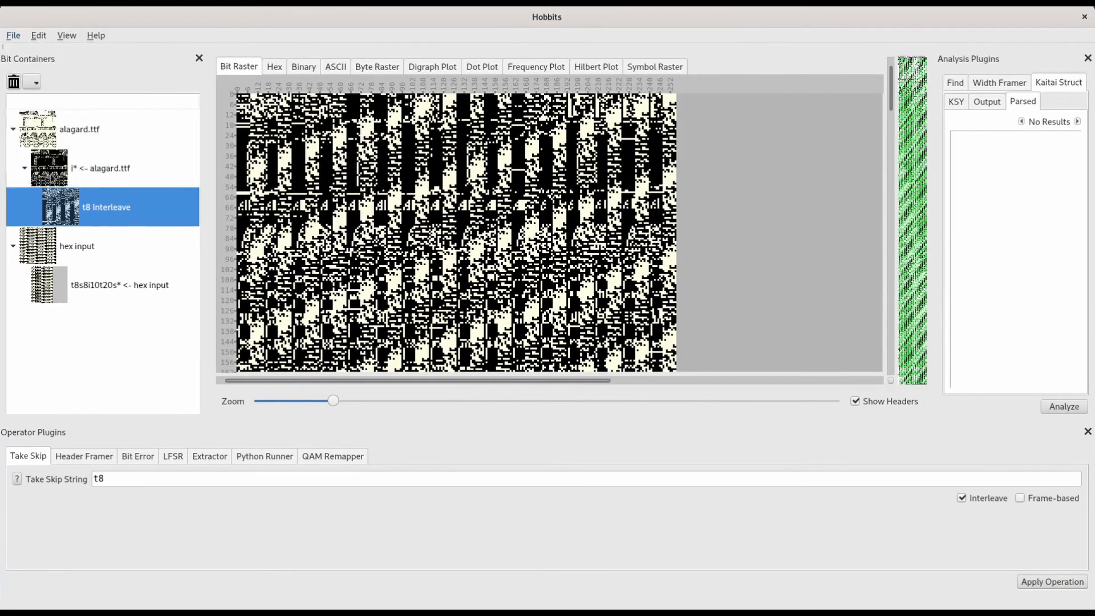
pyautogui.click(462, 325)
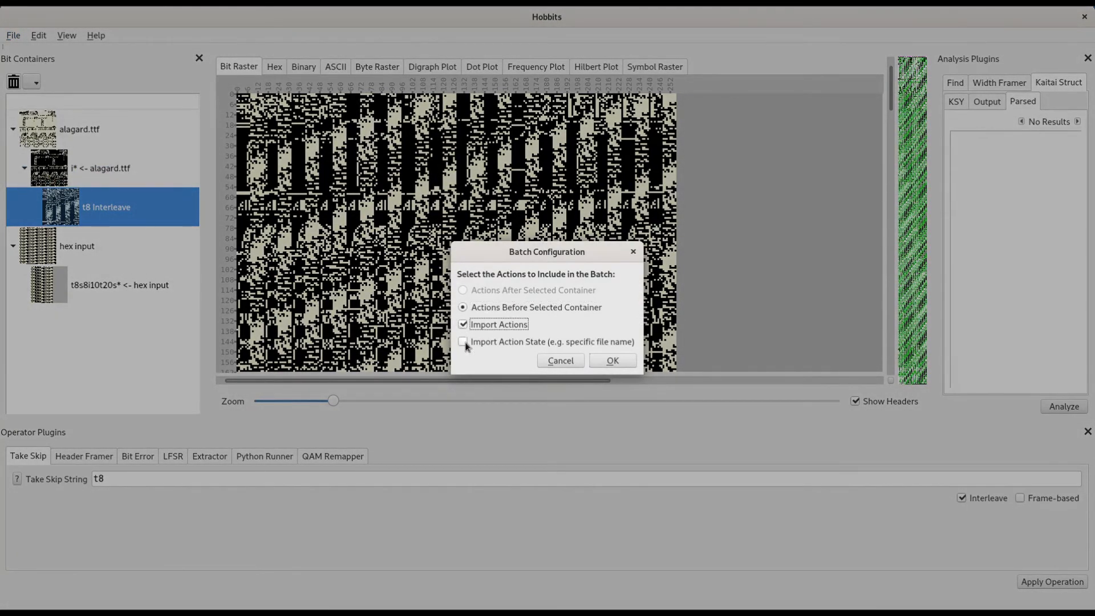
pyautogui.click(463, 342)
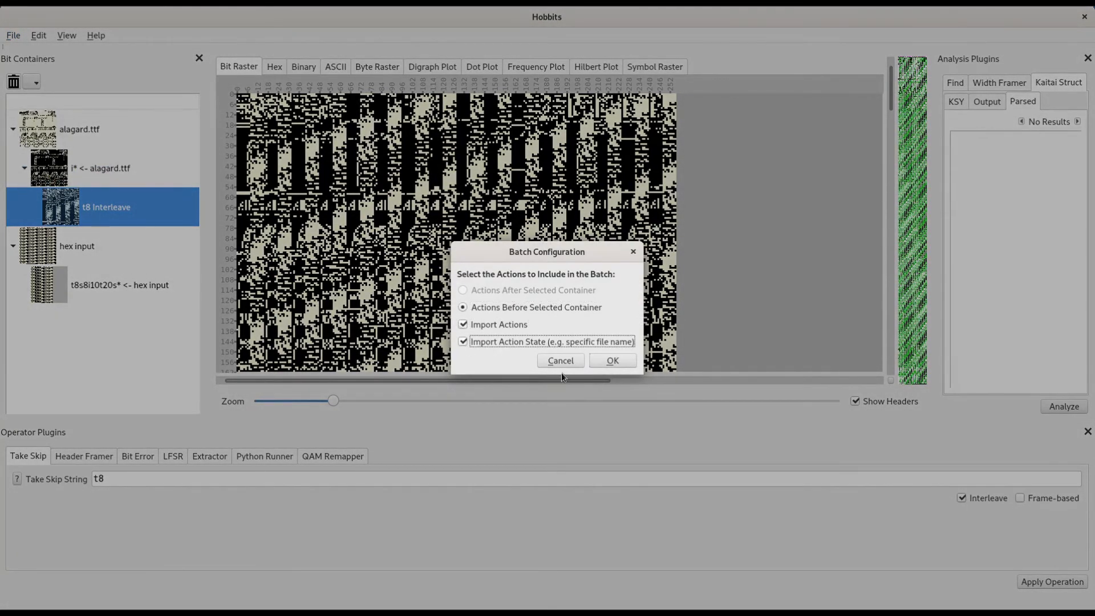
pyautogui.click(620, 363)
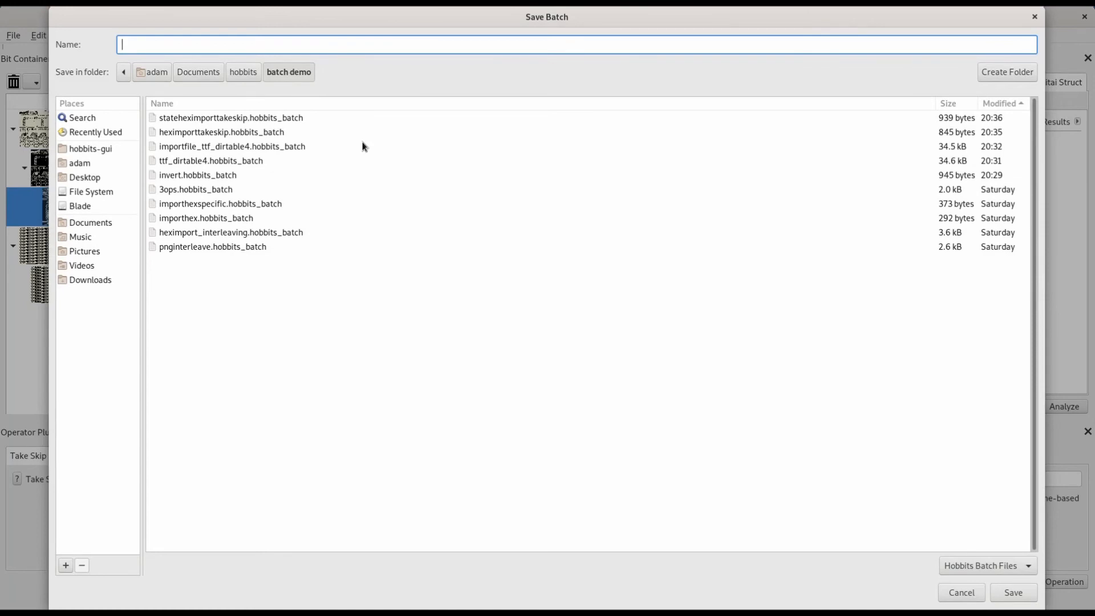
pyautogui.write('eirdinterleave')
pyautogui.click(1013, 593)
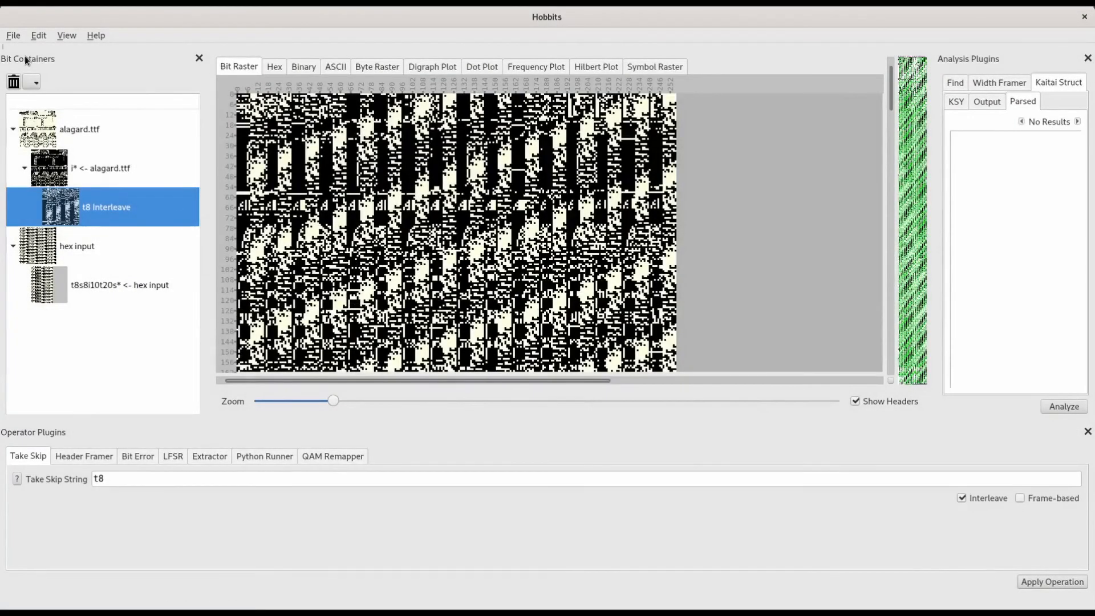
# Step: Remove all bit containers from the workspace
pyautogui.click(35, 82)
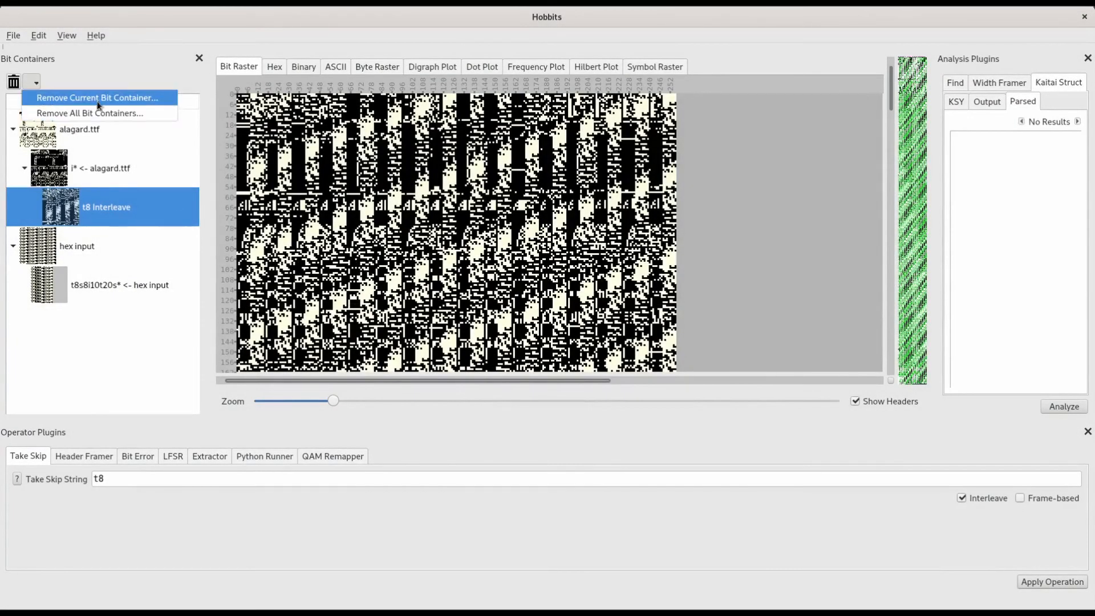
pyautogui.click(98, 116)
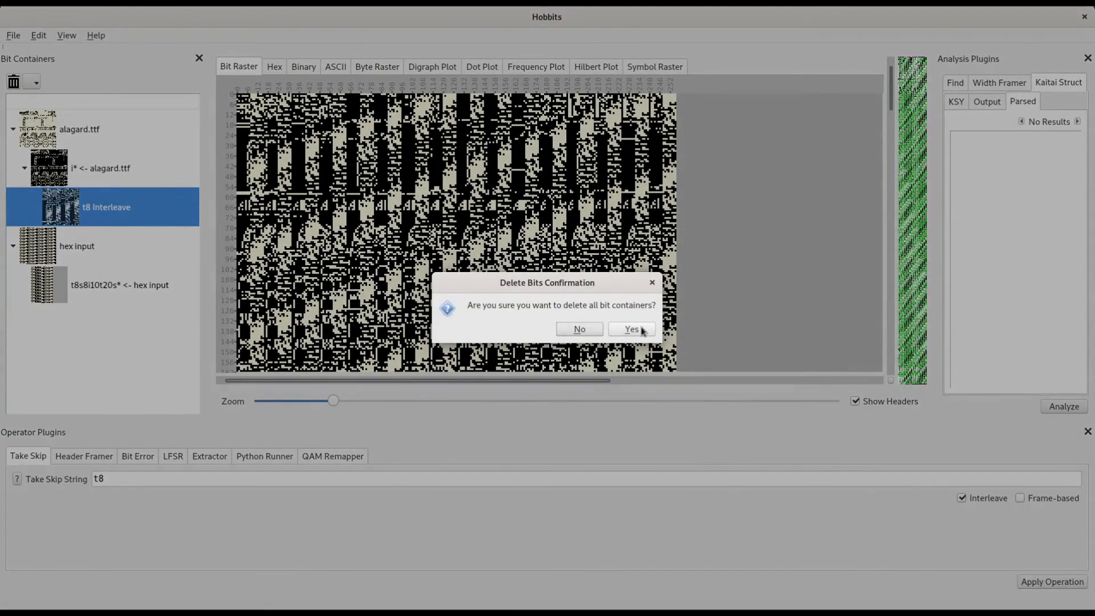
pyautogui.click(631, 329)
# Step: Apply the saved batch file weirdinterleave.hobbits_batch from the batch demo folder to the empty workspace
pyautogui.click(16, 37)
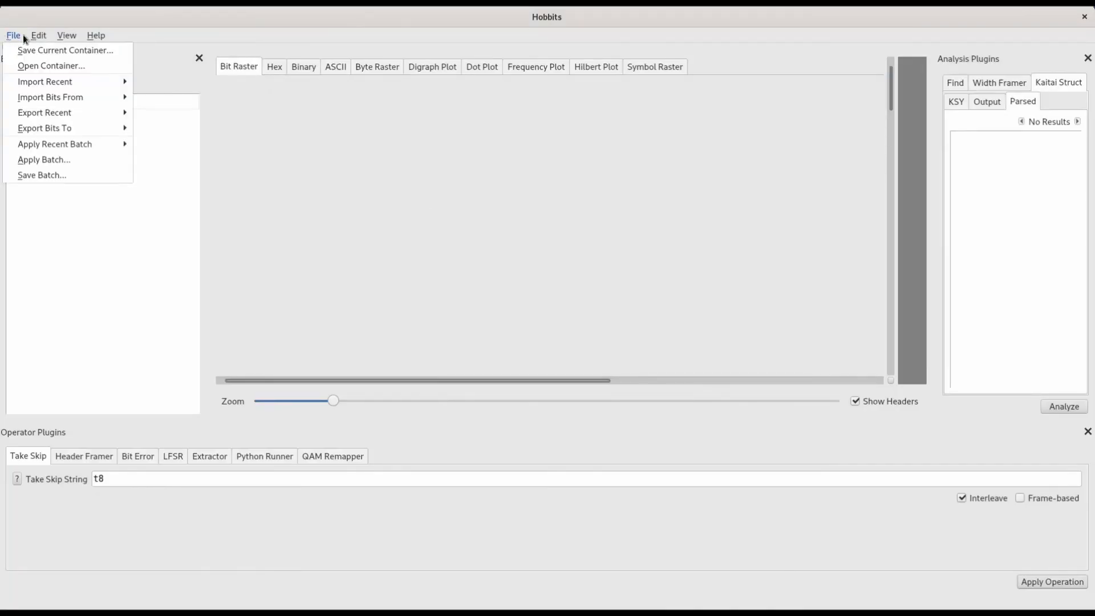
pyautogui.moveTo(31, 86)
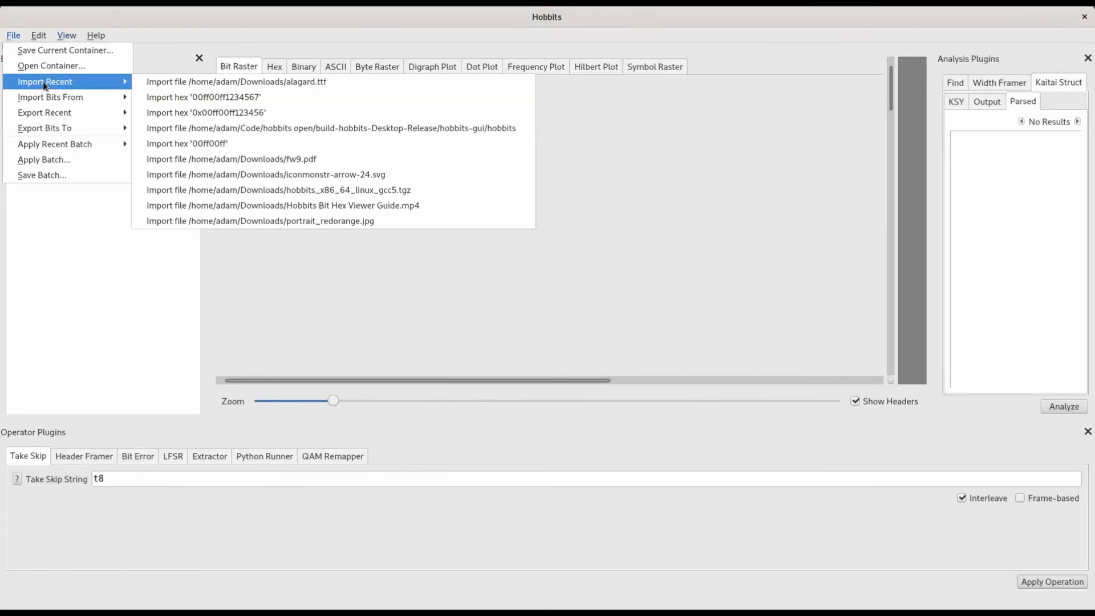
pyautogui.click(64, 161)
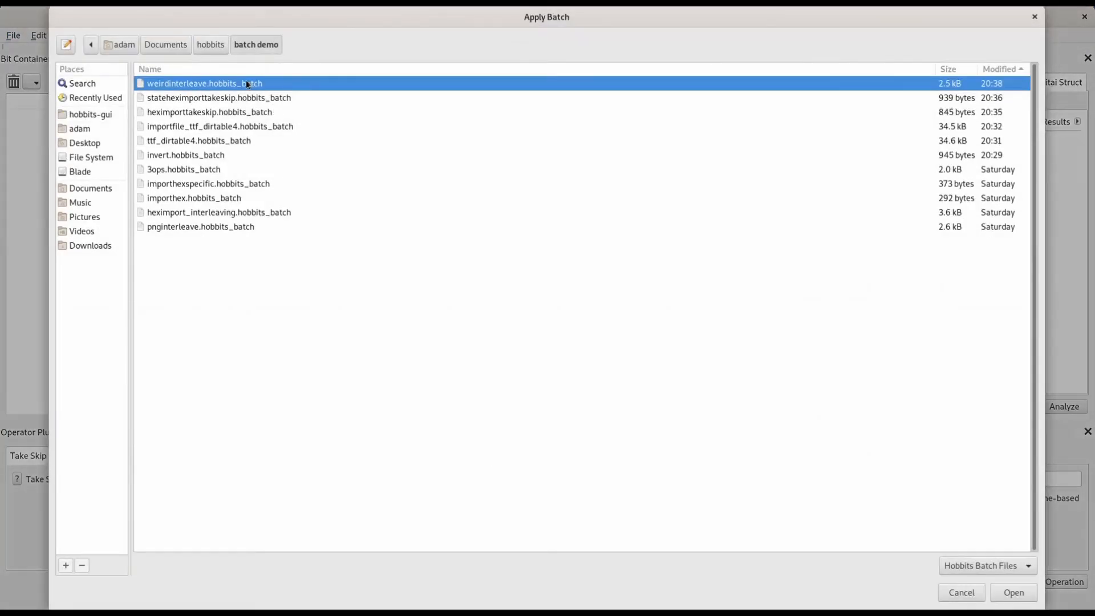
pyautogui.doubleClick(215, 85)
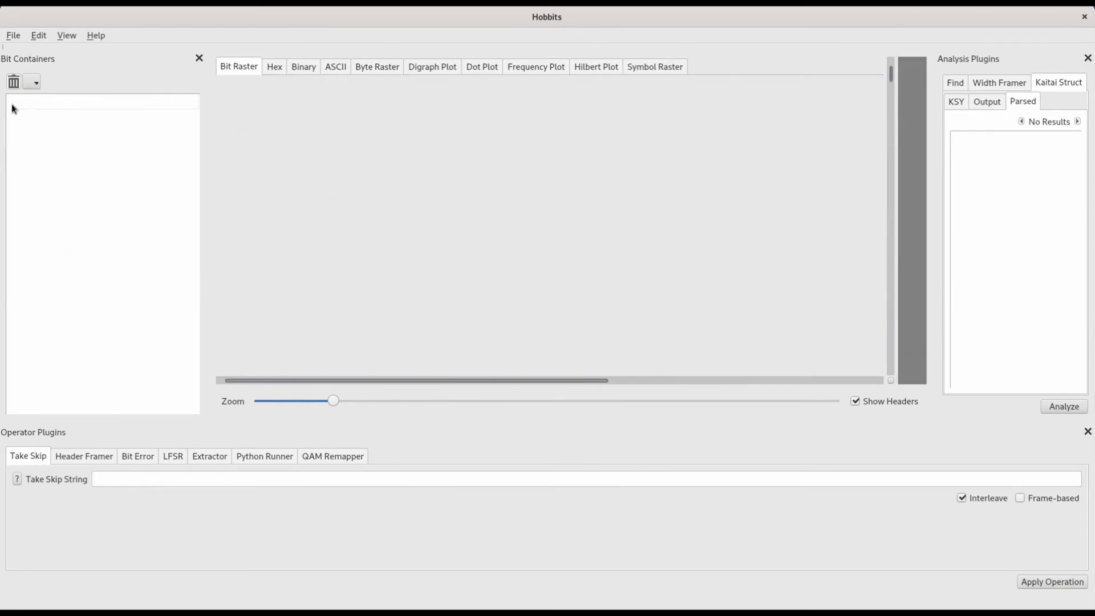
# Step: Apply the batch file heximport_interleaving.hobbits_batch from the batch demo folder
pyautogui.click(5, 39)
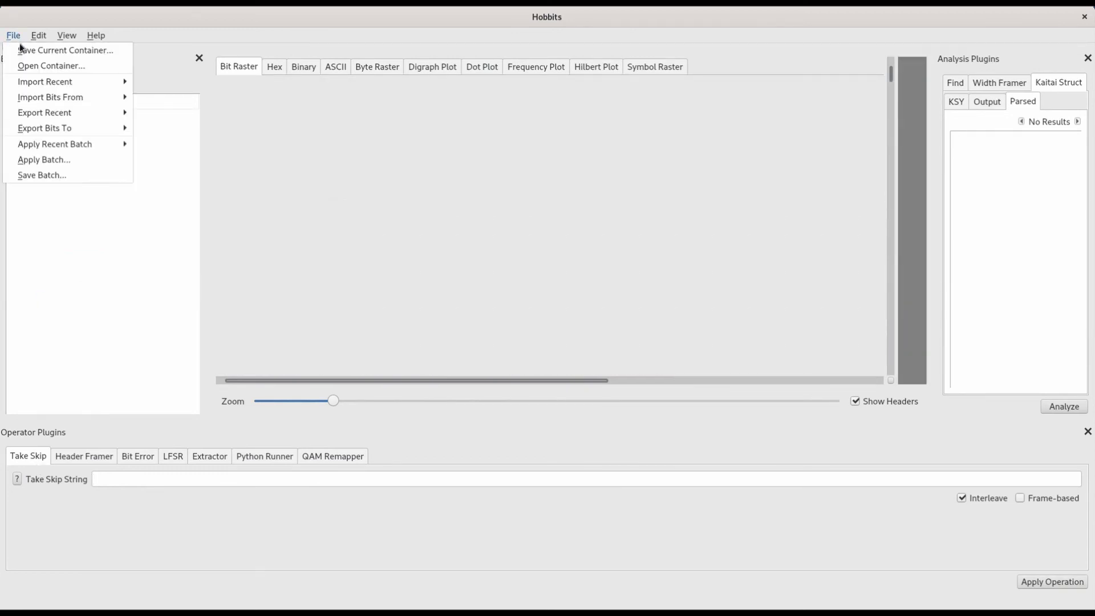
pyautogui.click(49, 163)
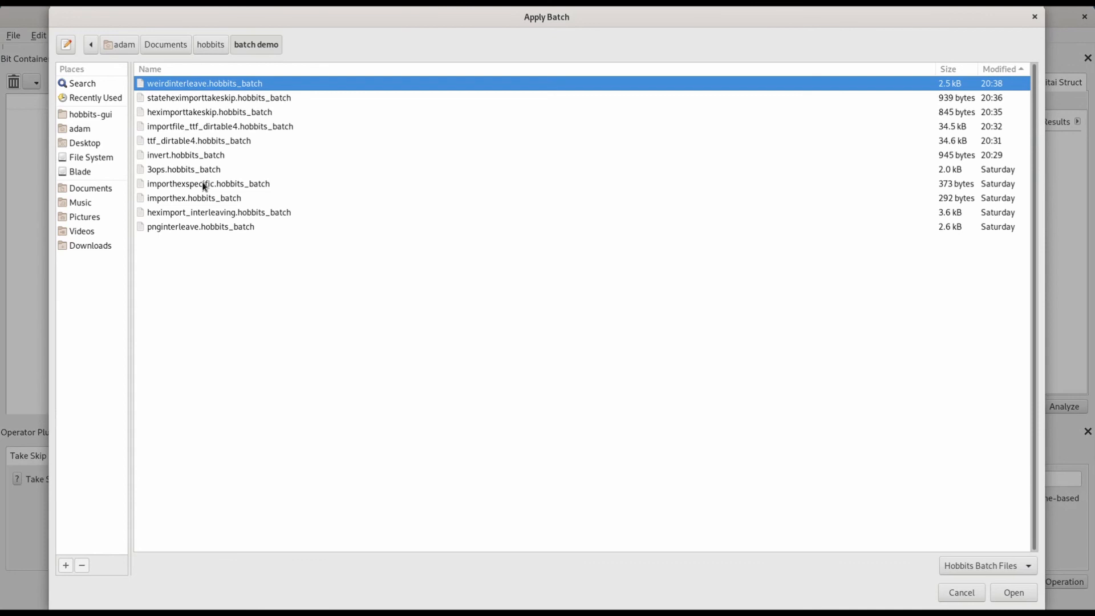
pyautogui.click(211, 215)
pyautogui.doubleClick(211, 213)
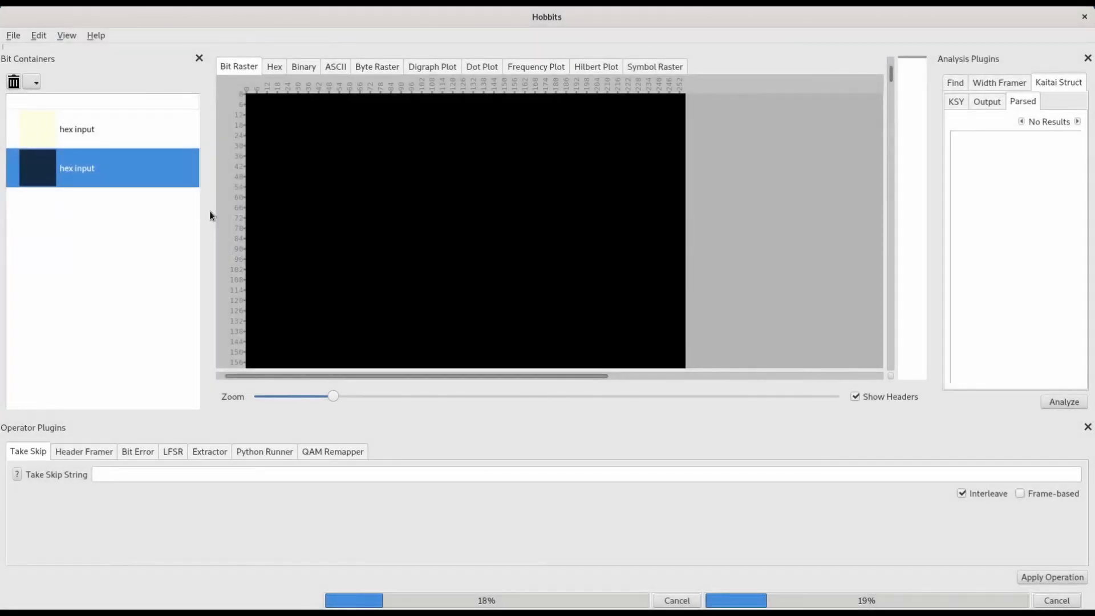